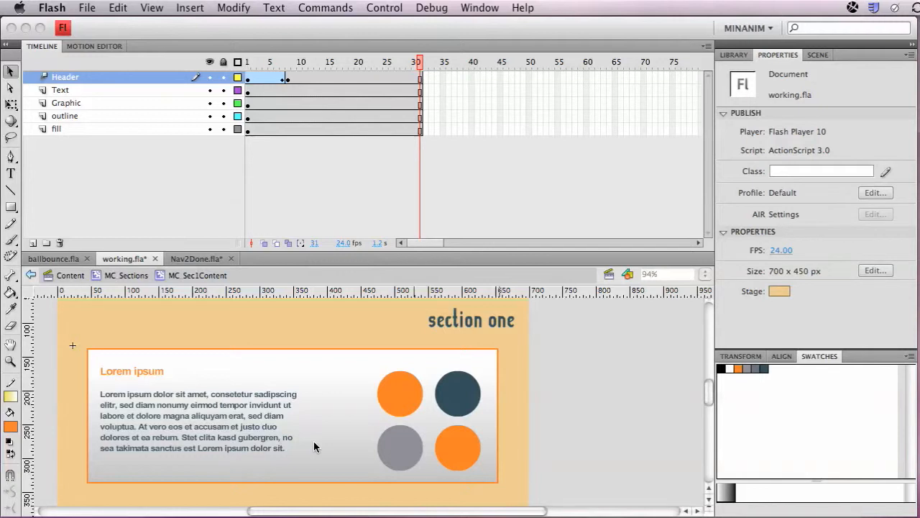
- Move the first keyframes of the Text, Graphic and fill layers to frame 31
click(247, 91)
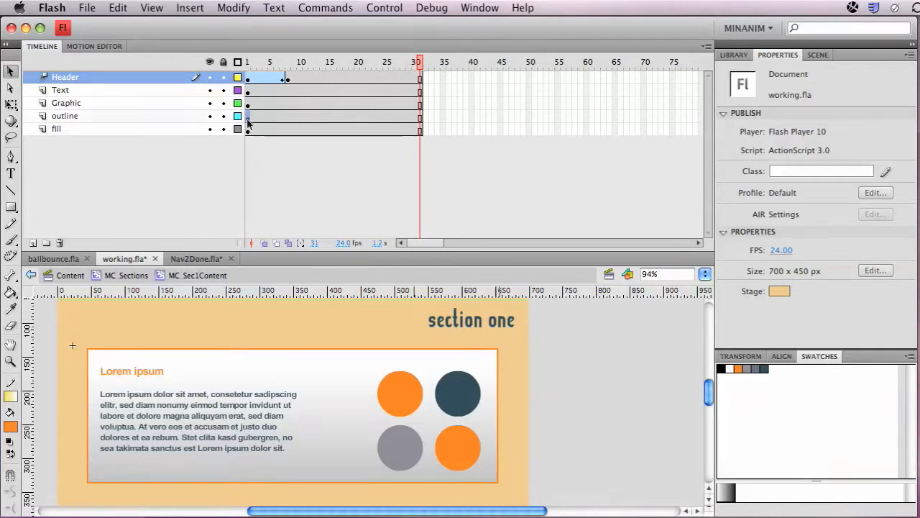
click(248, 117)
drag(247, 105, 422, 105)
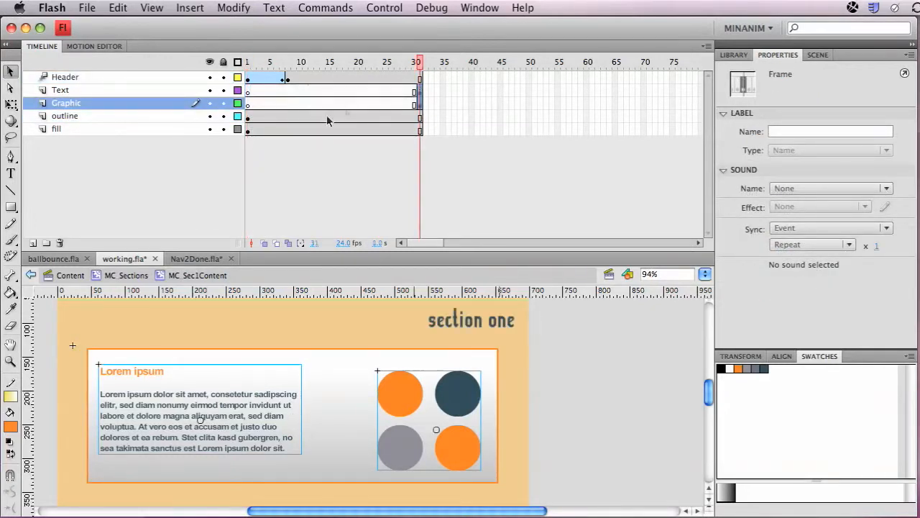
click(248, 130)
drag(250, 131, 420, 131)
- Add a new layer directly above the outline layer and name it mask
click(248, 117)
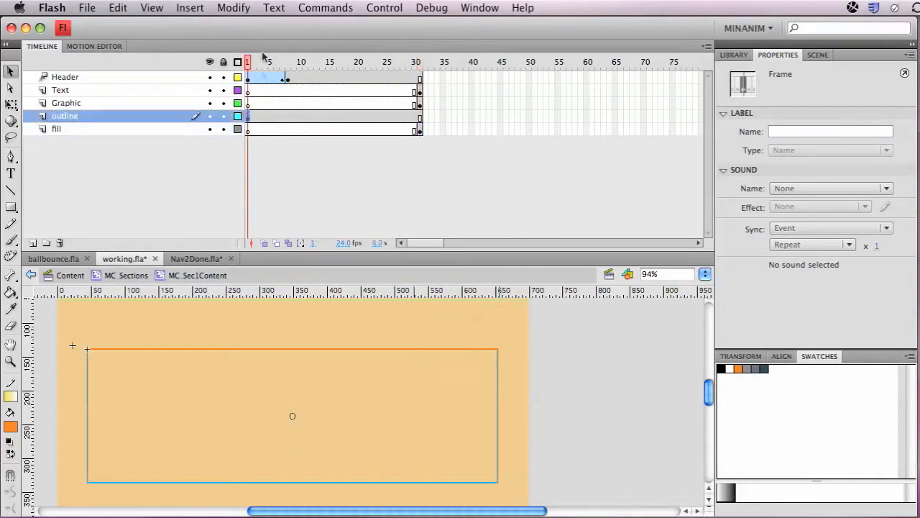
drag(251, 62, 232, 58)
scroll(442, 332, down, 3)
click(442, 332)
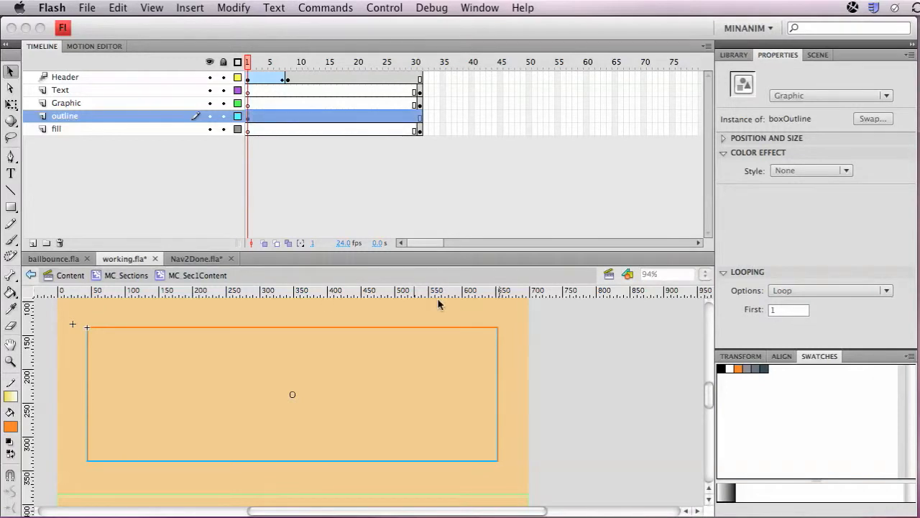
click(34, 246)
click(33, 243)
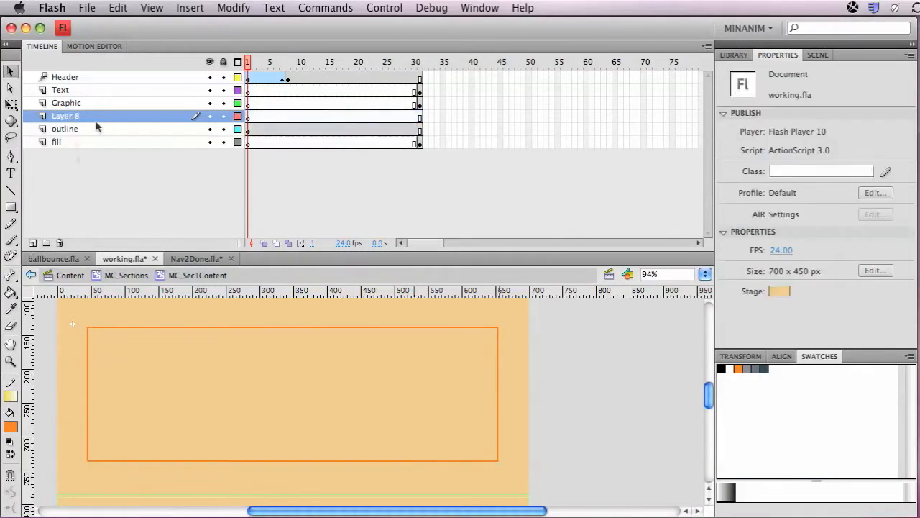
double_click(64, 117)
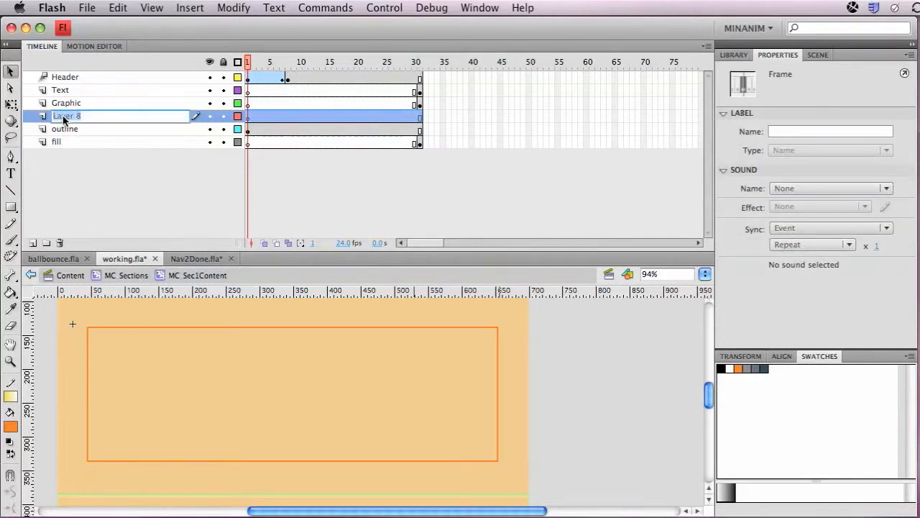
text(mask)
key(Return)
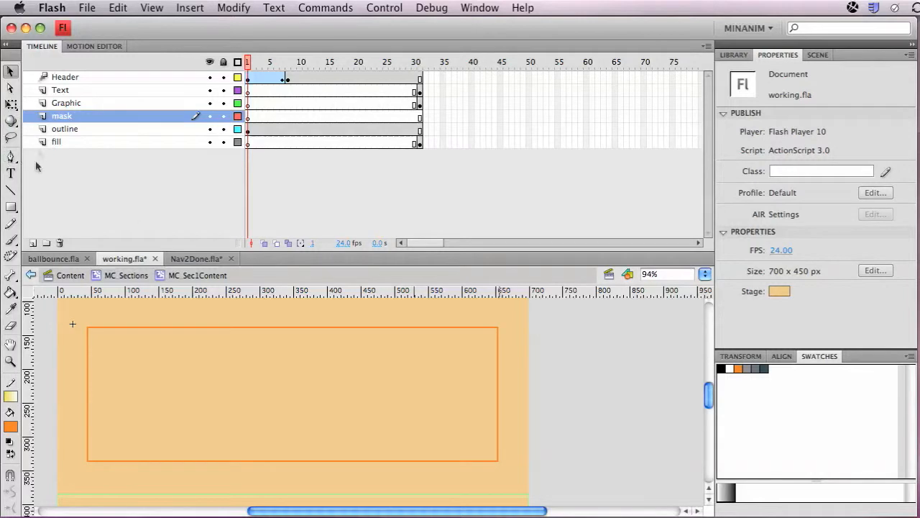
- Draw a light green filled rectangle, about 640 by 225 px, on the mask layer so it covers the whole orange outline box
click(11, 206)
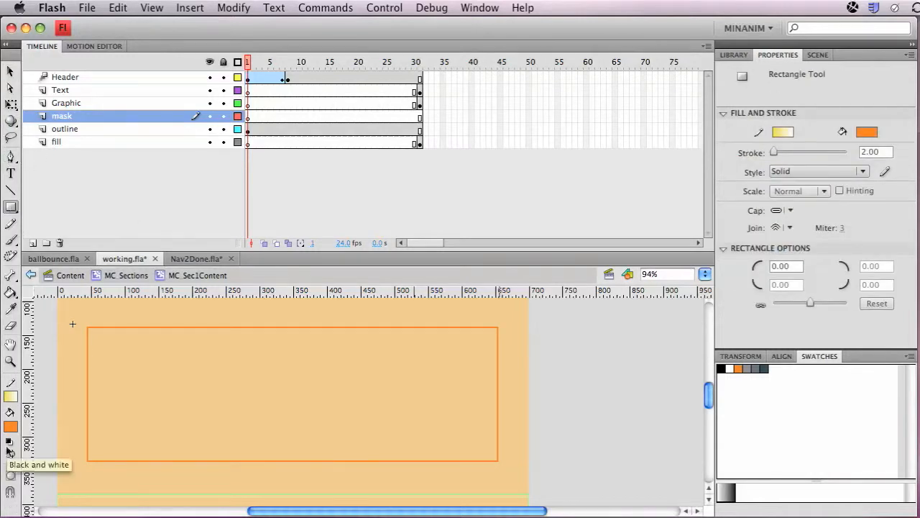
click(13, 428)
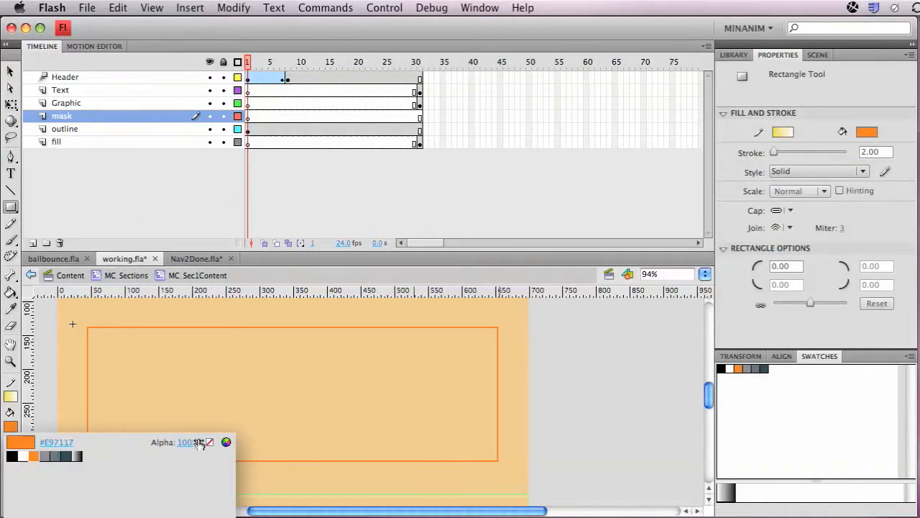
click(226, 443)
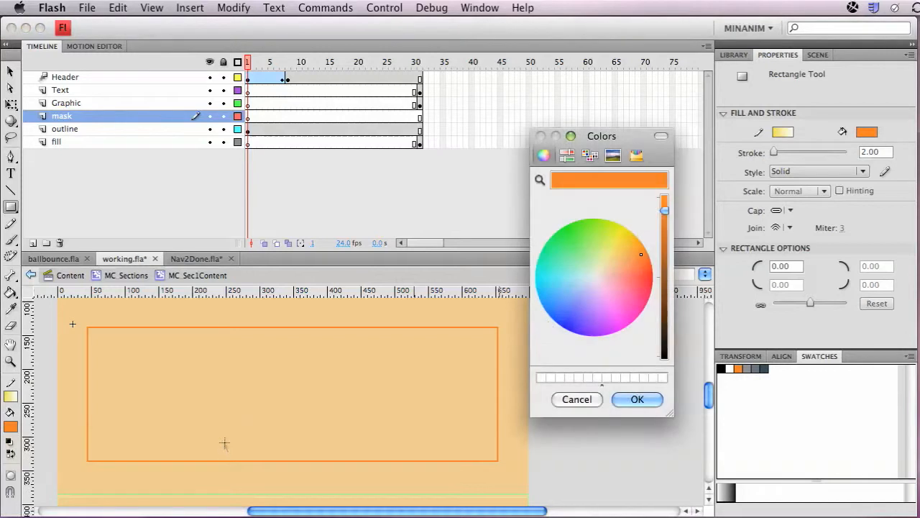
click(593, 250)
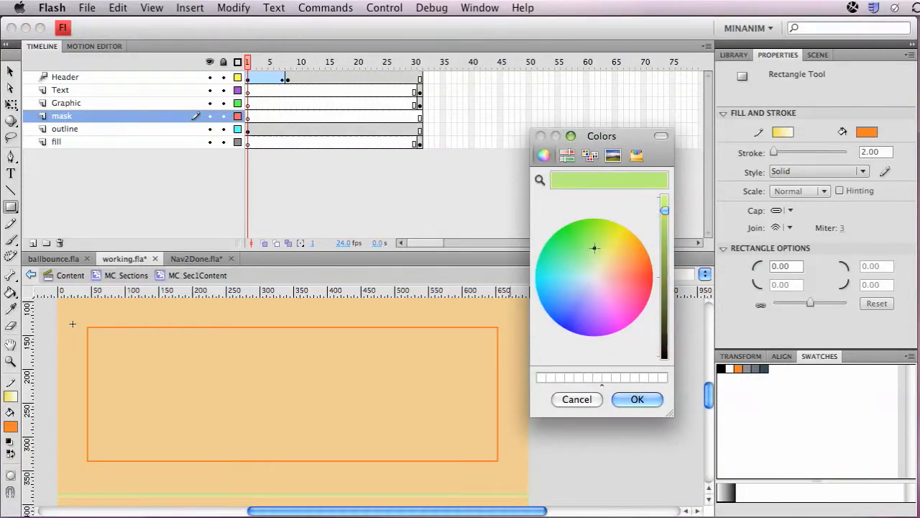
click(637, 399)
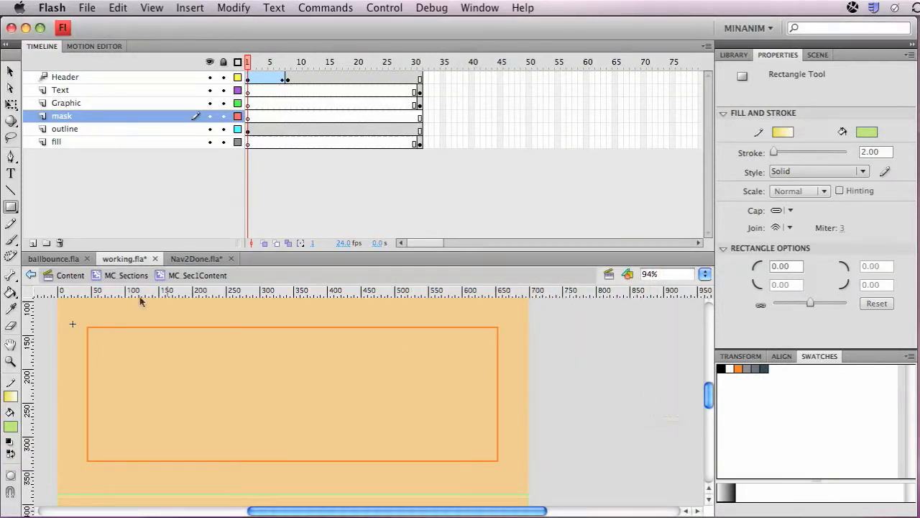
drag(78, 320, 509, 471)
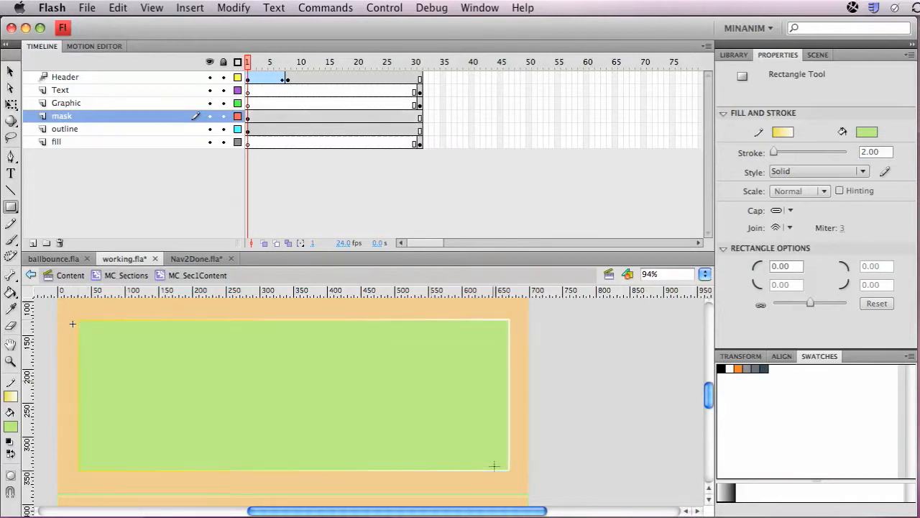
- Delete the stroke around the green rectangle
click(10, 72)
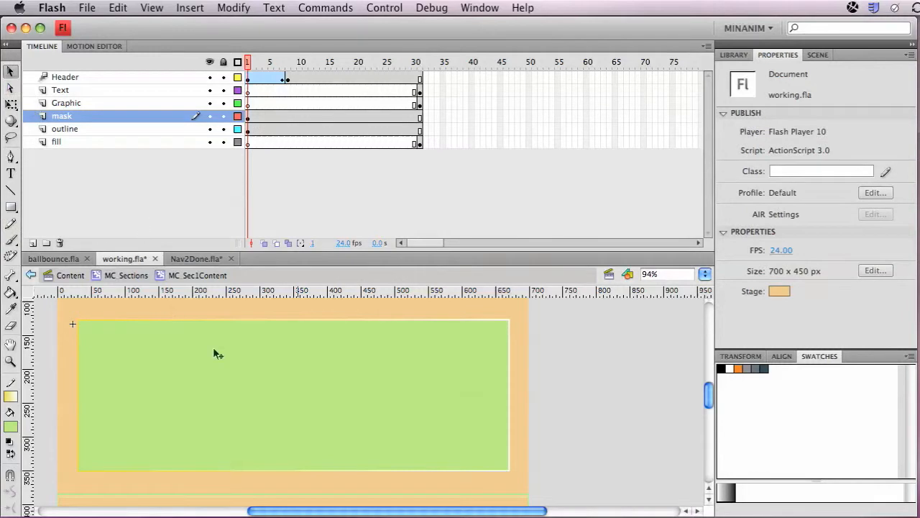
double_click(206, 323)
key(Delete)
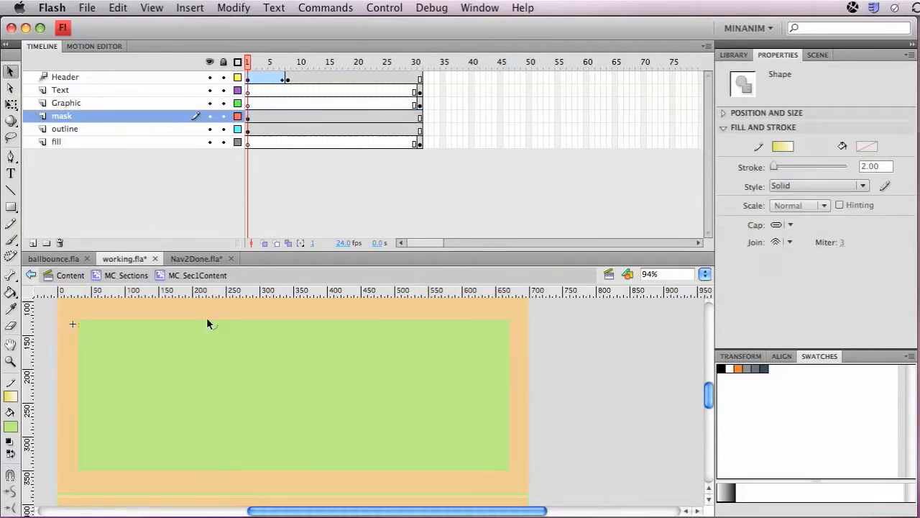
- Use the Subselection tool to pull the green rectangle's lower-left corner horizontally far beyond the stage's left edge, slanting that side
drag(130, 367, 216, 362)
click(283, 384)
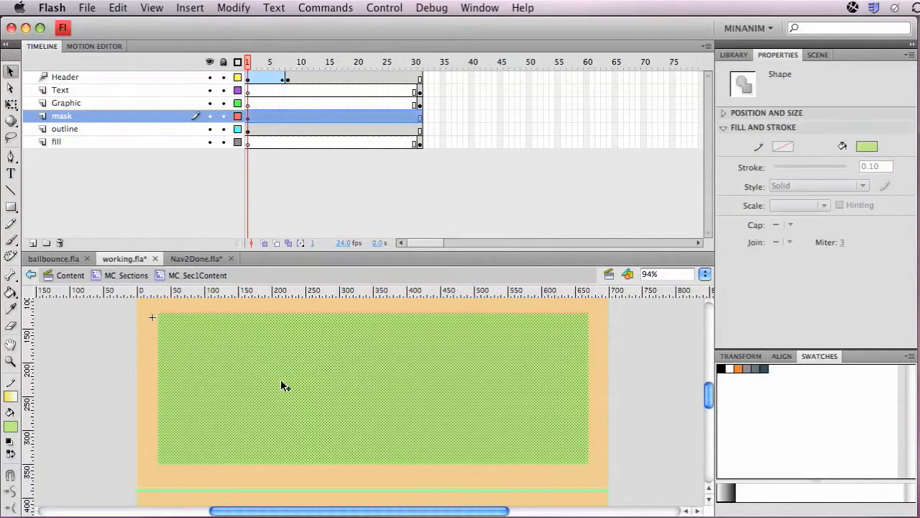
click(10, 87)
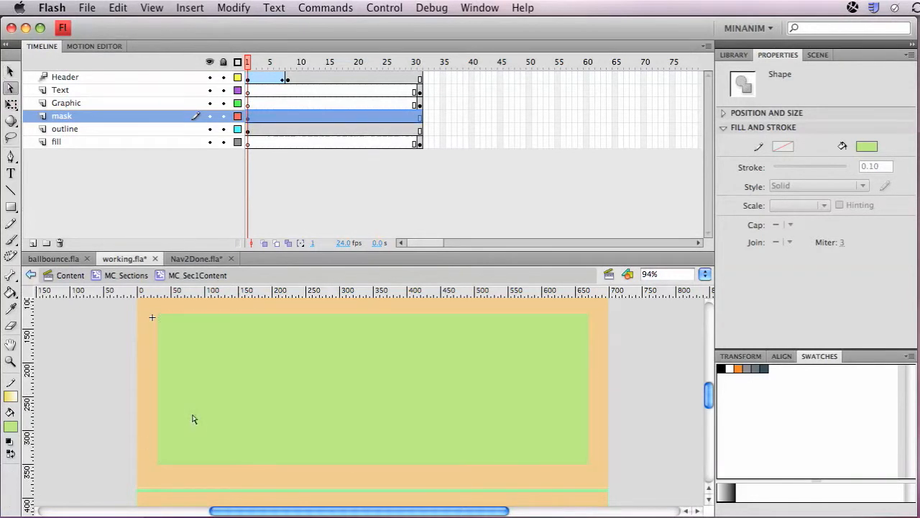
click(163, 467)
drag(158, 466, 70, 468)
key(super+z)
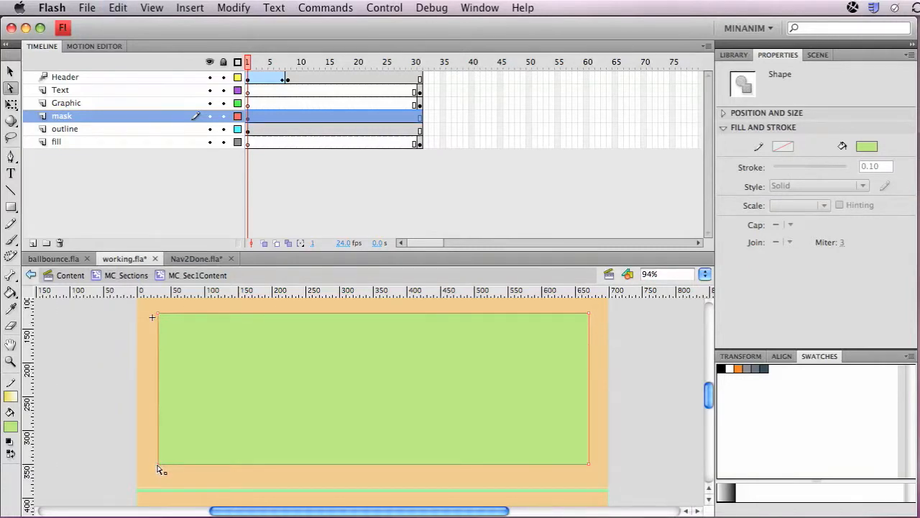
drag(159, 468, 72, 466)
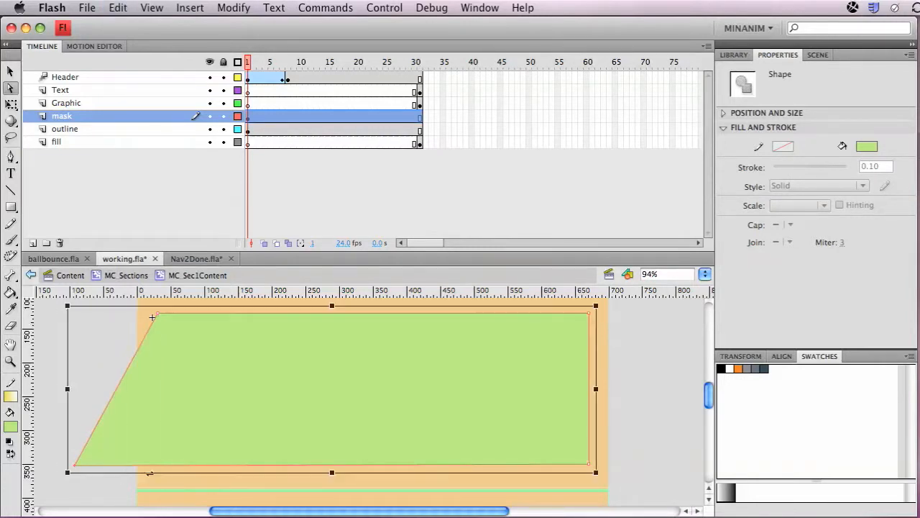
key(super+z)
drag(159, 465, 3, 464)
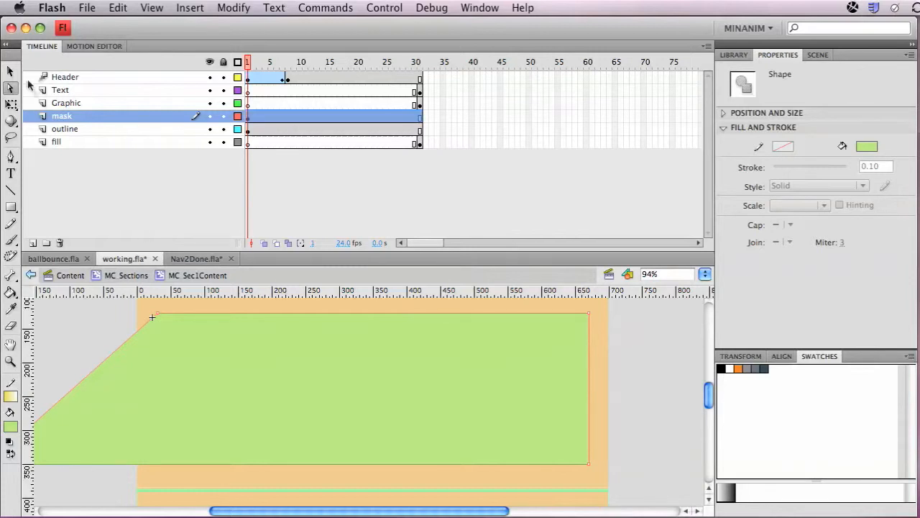
- Try sliding the slanted green shape horizontally across the outline box and undo the moves
click(8, 70)
drag(224, 352, 625, 337)
key(super+z)
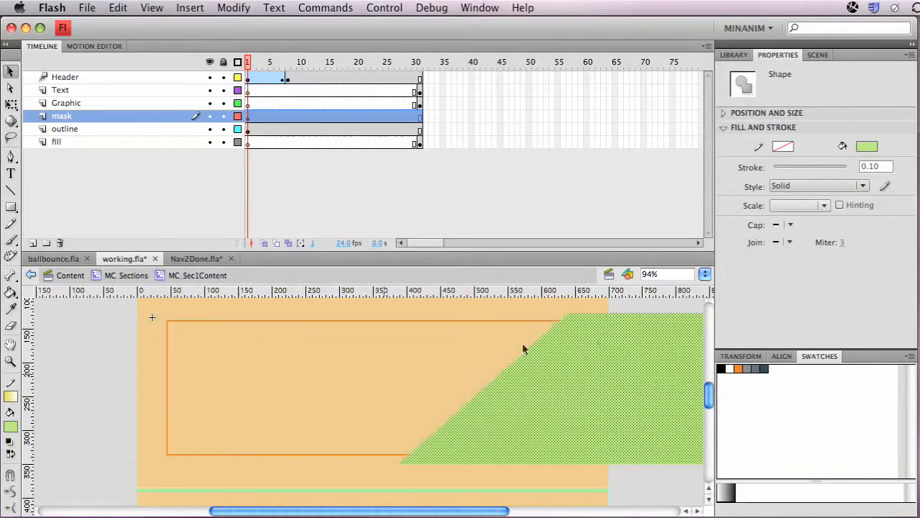
drag(608, 377, 654, 435)
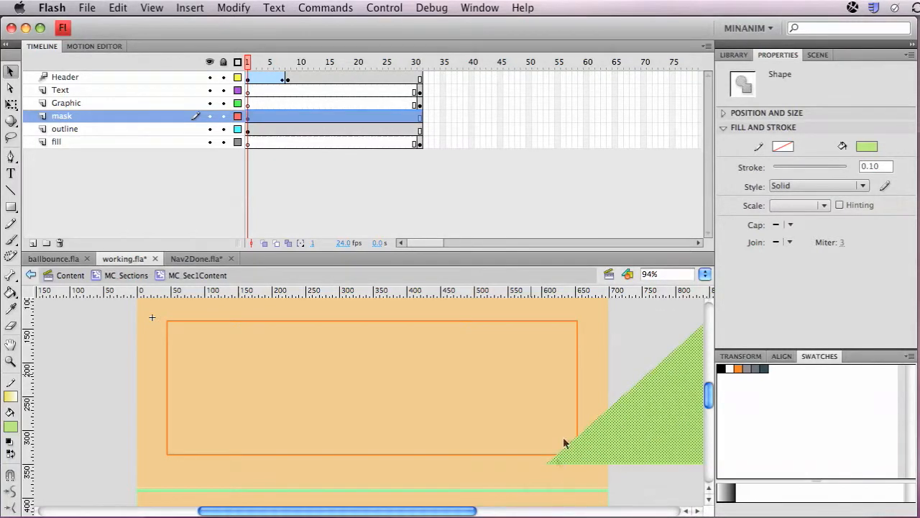
drag(579, 450, 249, 407)
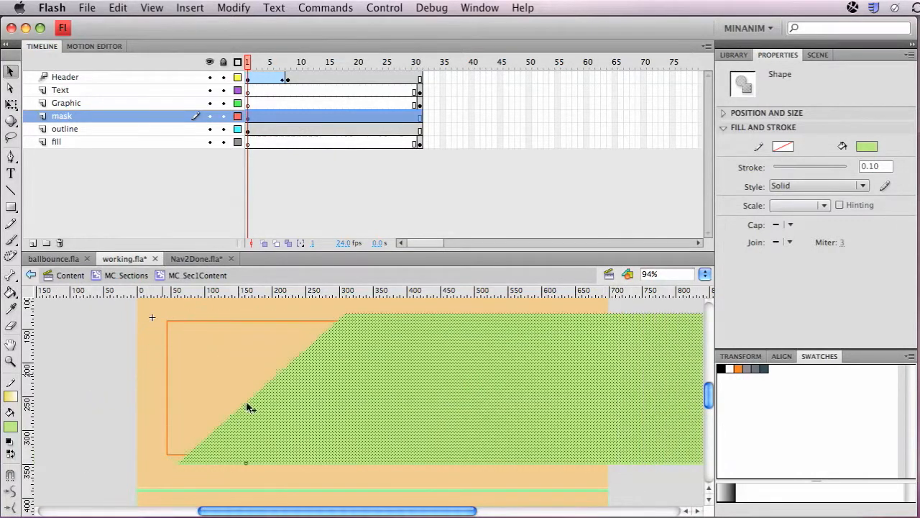
key(super+z)
key(super+y)
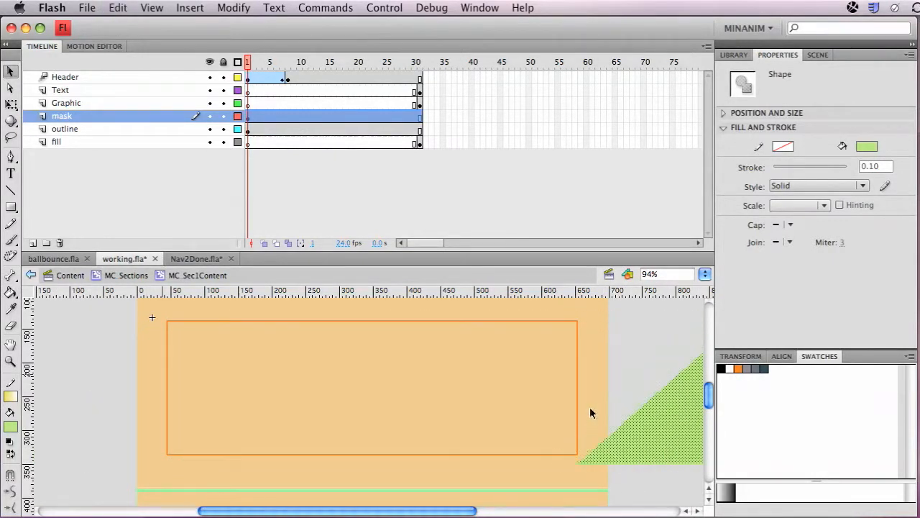
click(645, 345)
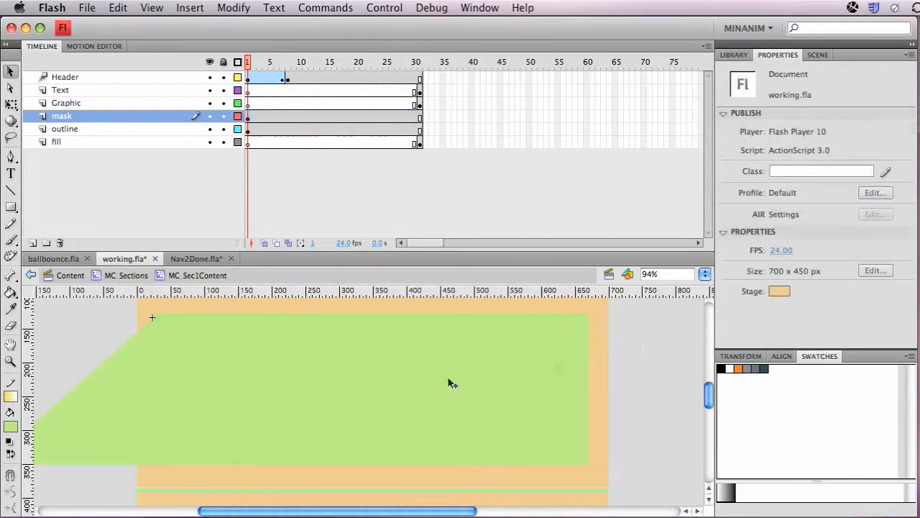
- Convert the slanted green shape to a Graphic symbol named boxMask
click(443, 386)
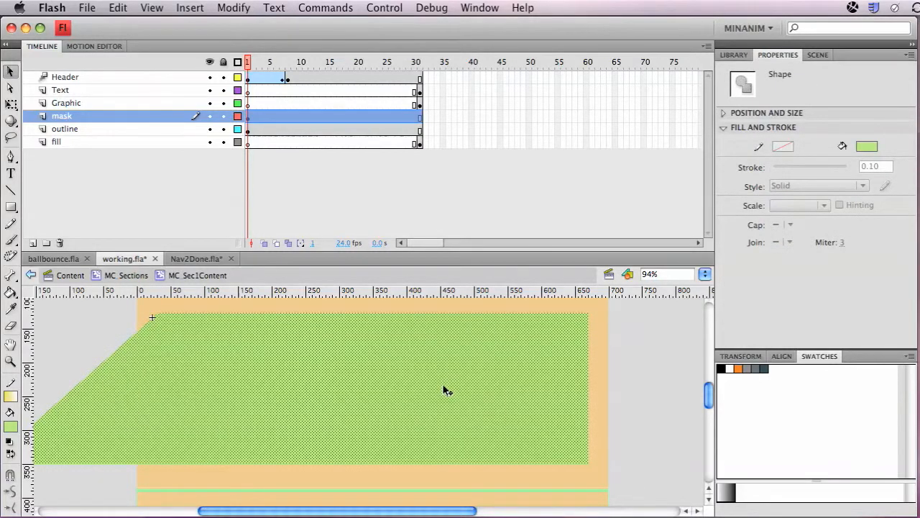
key(F8)
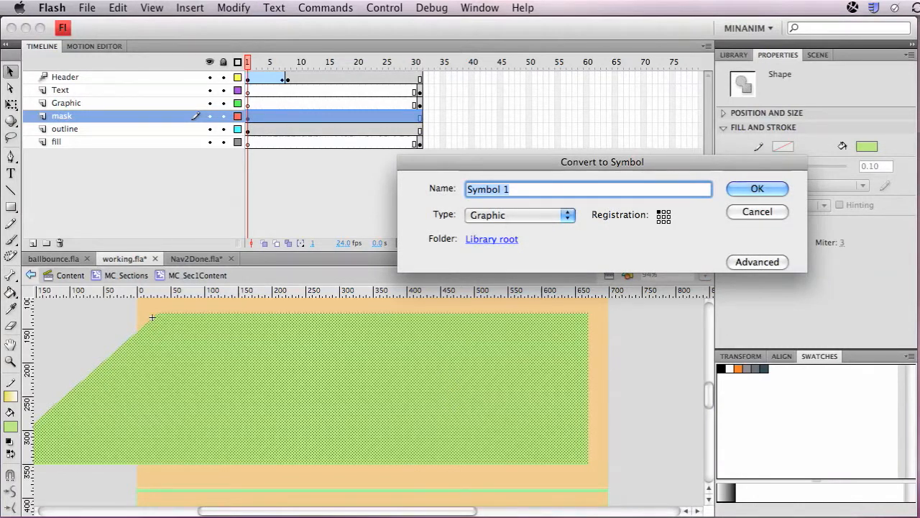
text(box)
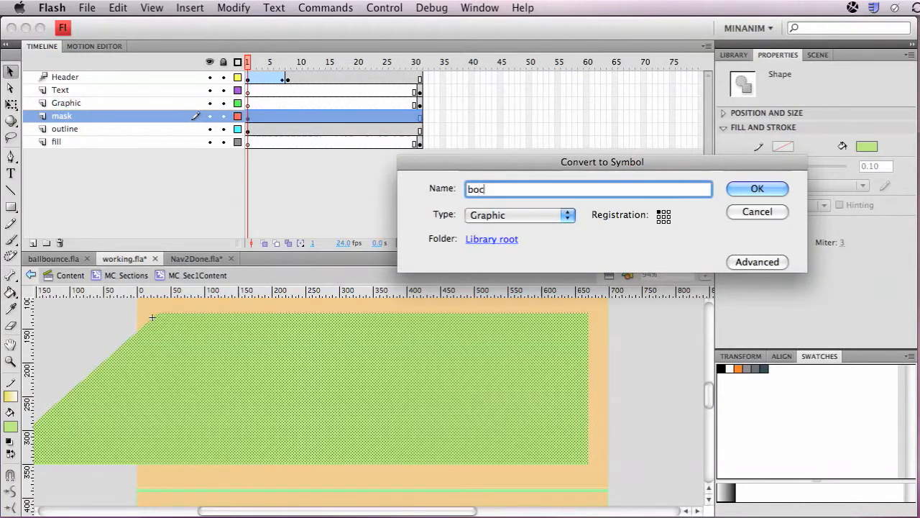
text(Mas)
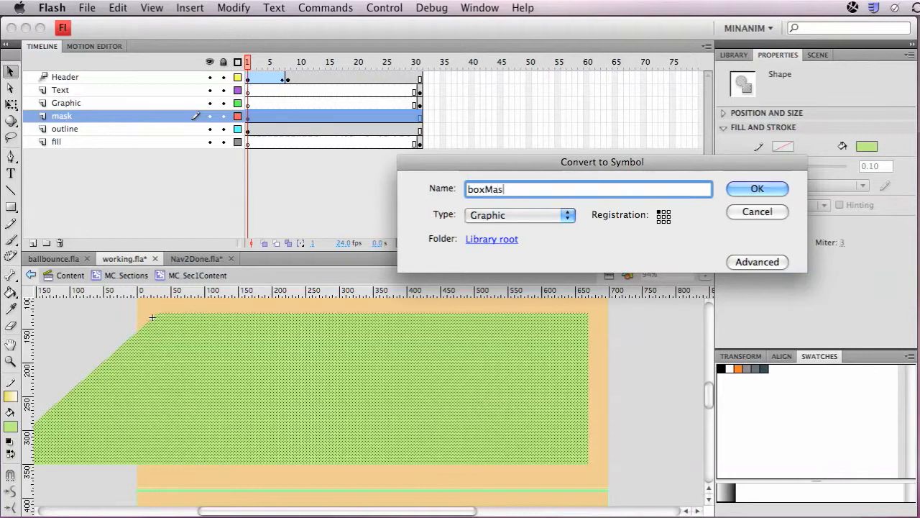
text(k)
click(758, 189)
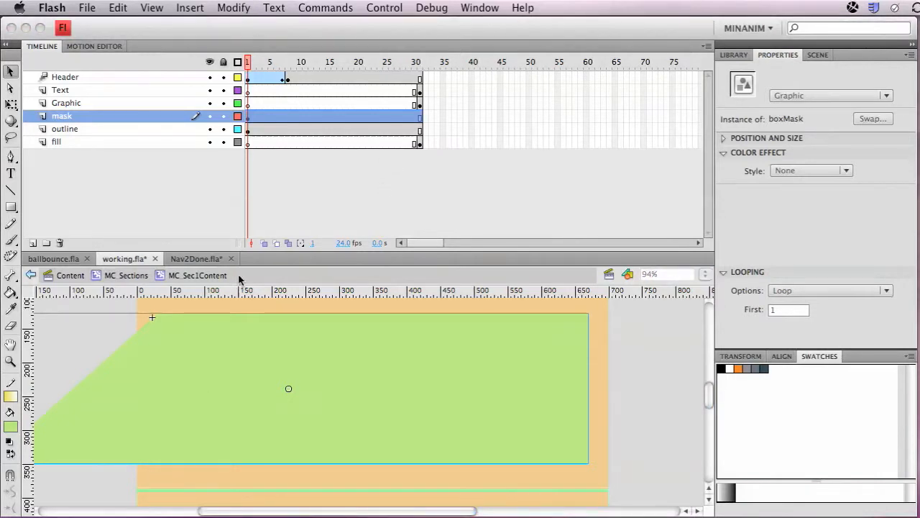
- Insert keyframes on the mask layer at frames 6 and 17
click(247, 60)
drag(248, 61, 276, 64)
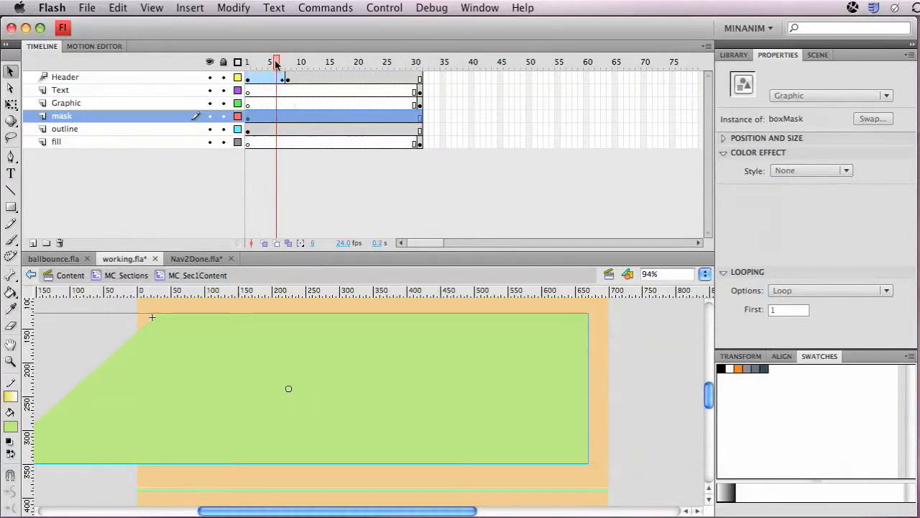
click(281, 117)
click(277, 118)
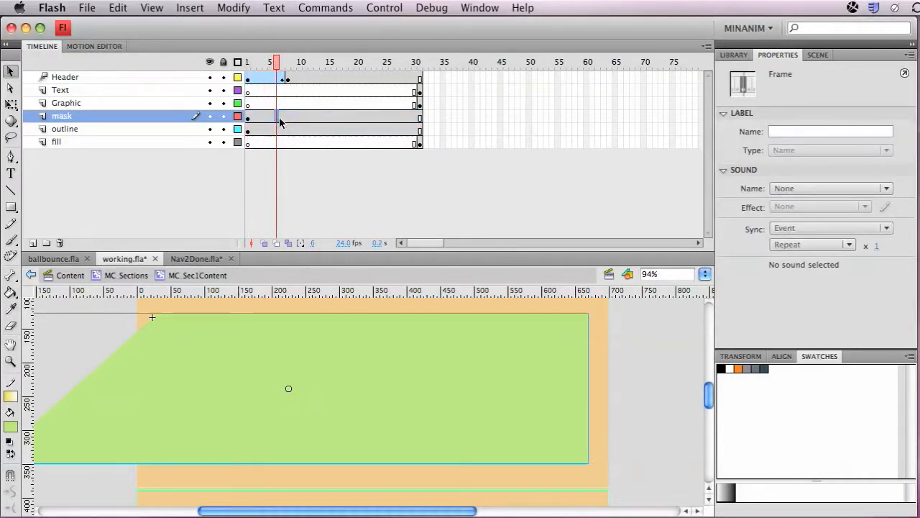
key(F6)
drag(278, 61, 342, 95)
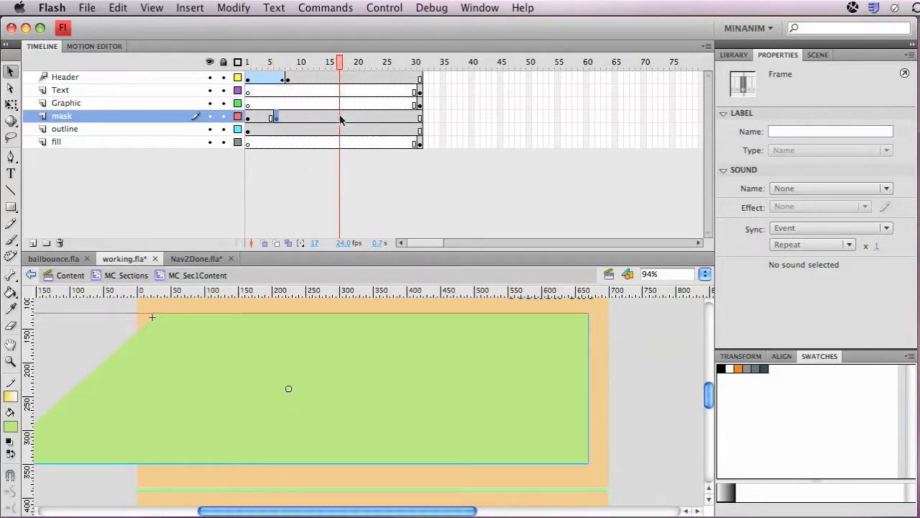
click(341, 119)
key(F6)
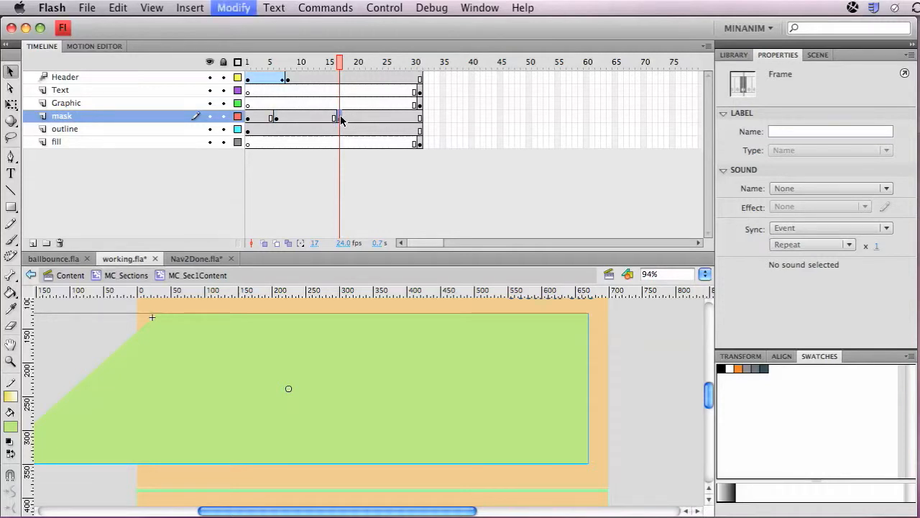
- Create a motion tween on the mask layer between the keyframes at frames 6 and 17
click(304, 118)
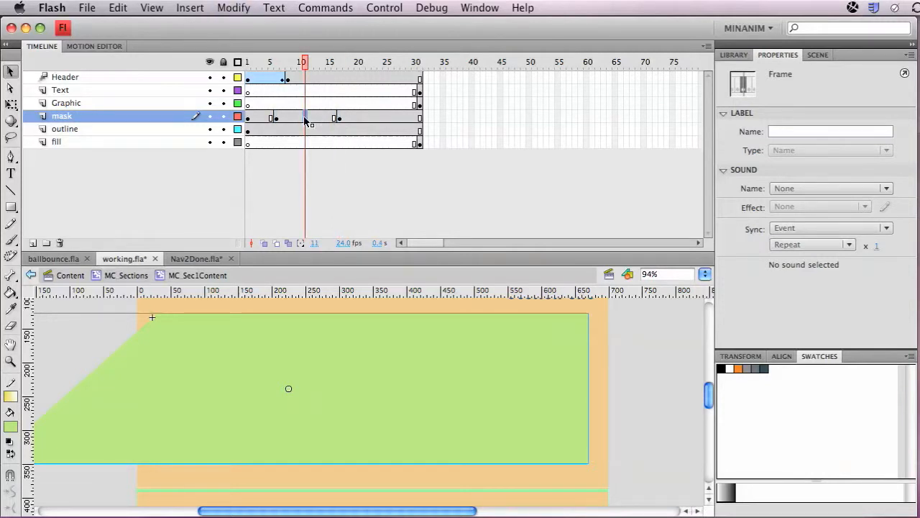
right_click(305, 120)
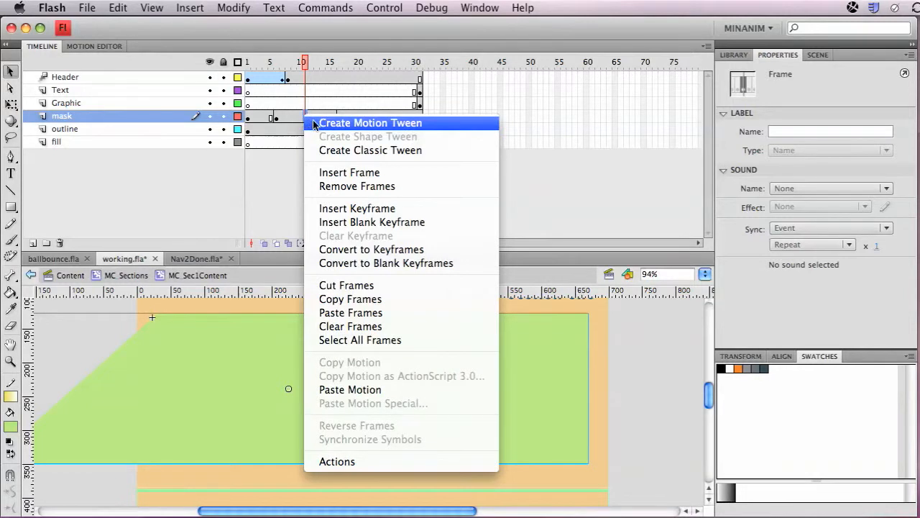
click(314, 125)
- Animate boxMask horizontally in the tween, from just beyond the outline box's right edge at frame 6 to covering the box at frame 16
key(super+minus)
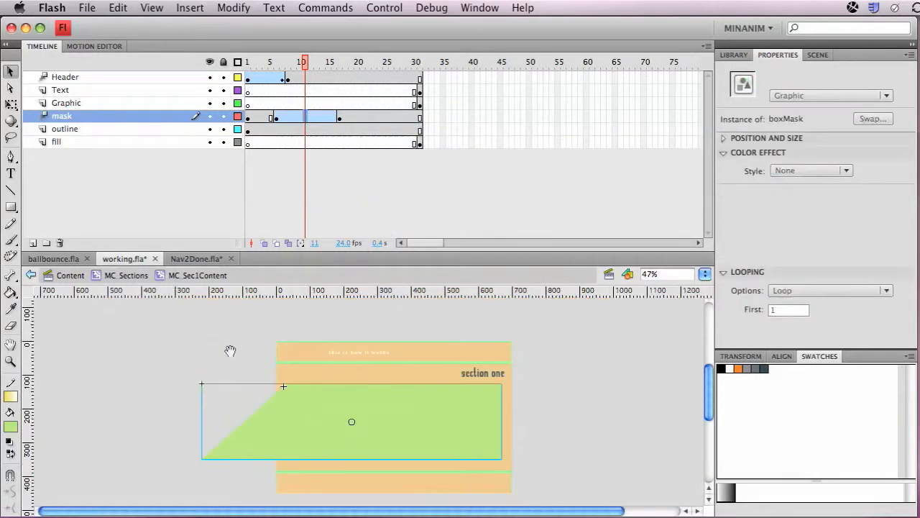
scroll(230, 350, right, 3)
scroll(230, 350, down, 1)
drag(304, 62, 279, 69)
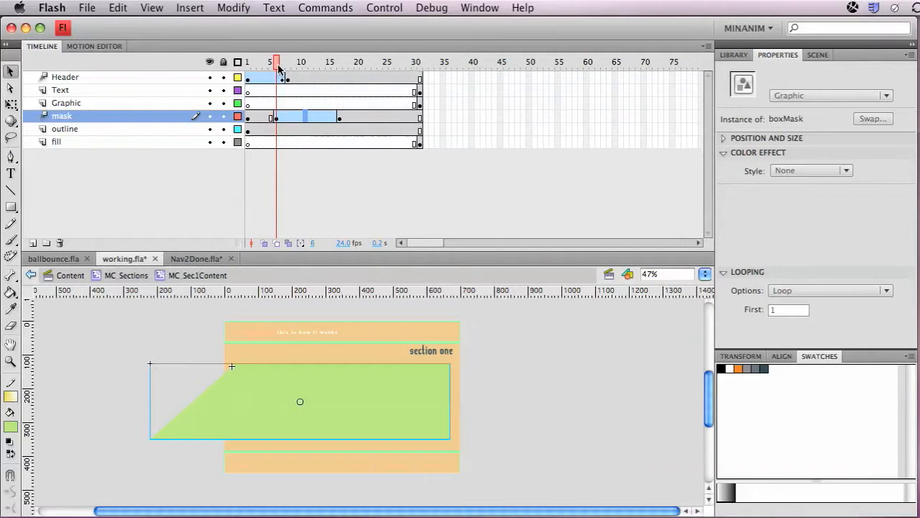
drag(353, 380, 302, 403)
click(332, 62)
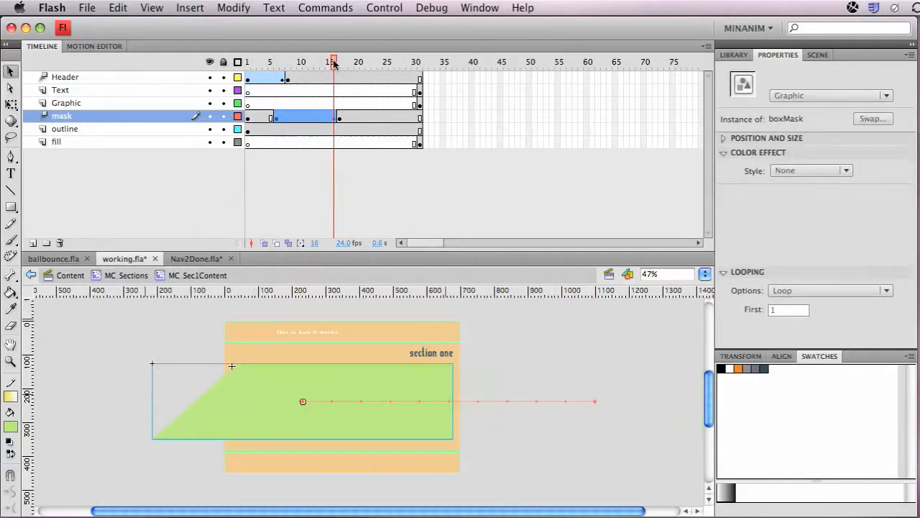
drag(334, 63, 248, 58)
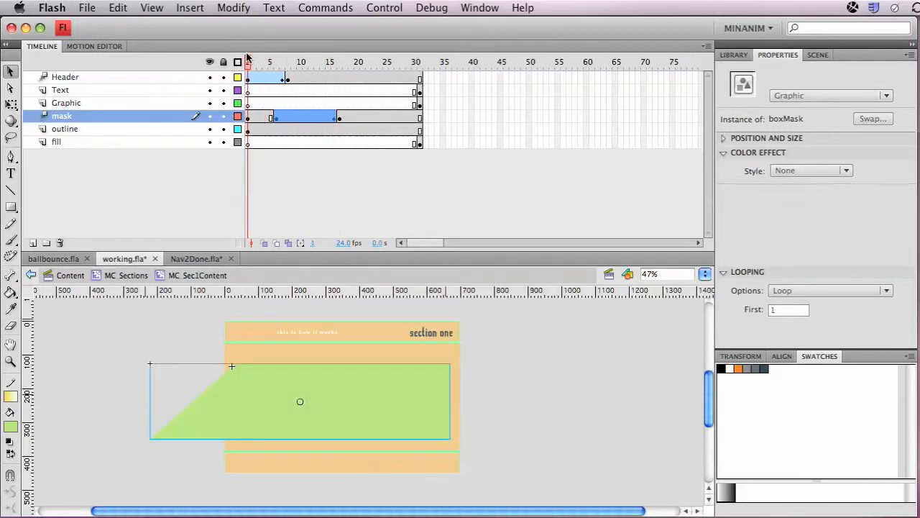
- Change the mask layer's type to Mask
double_click(45, 118)
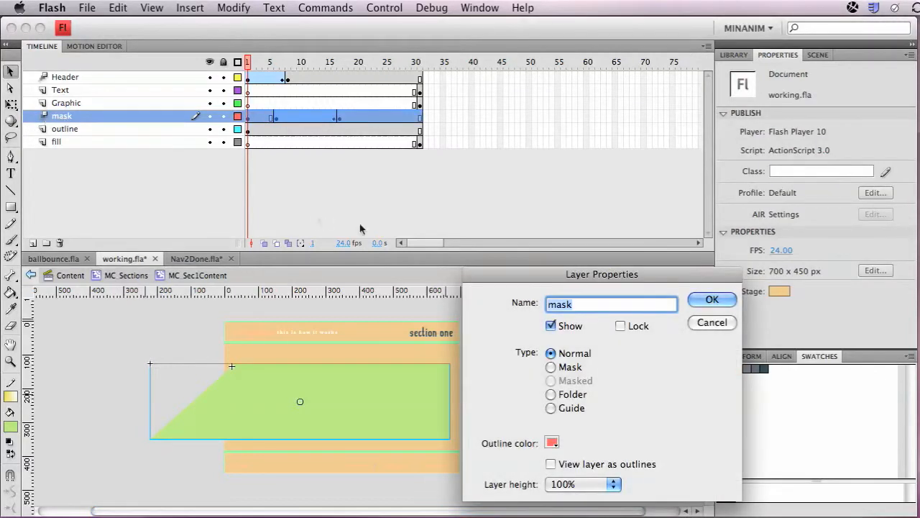
click(552, 368)
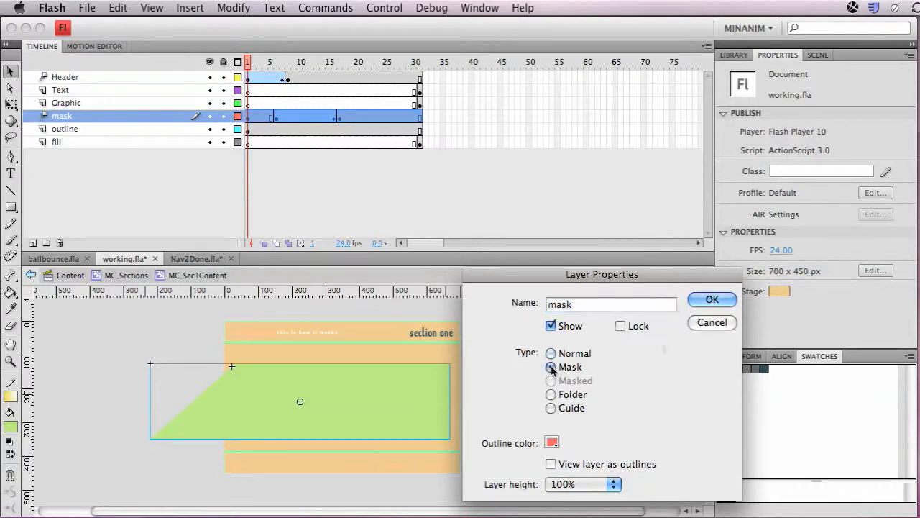
click(711, 300)
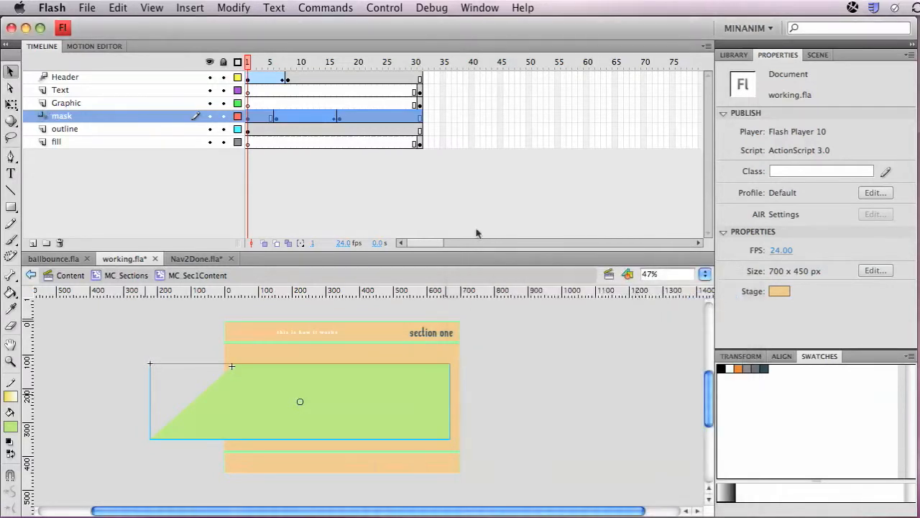
double_click(41, 118)
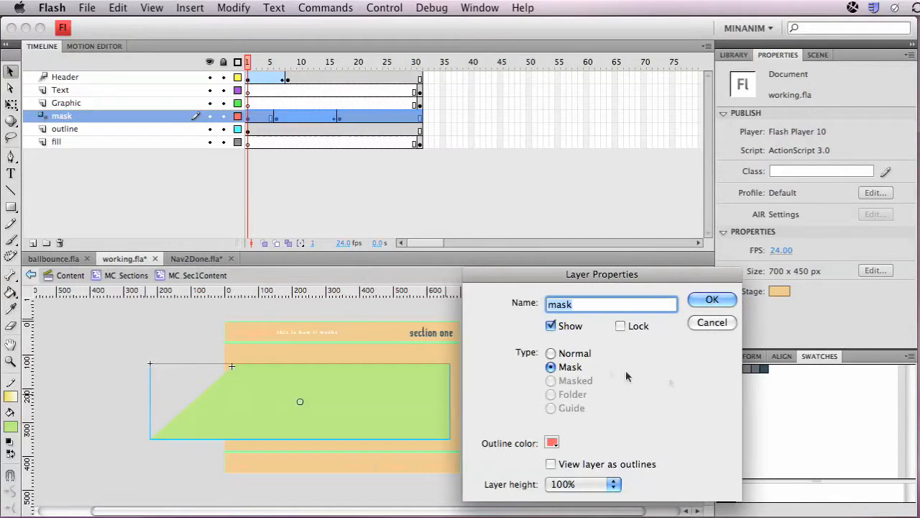
click(712, 300)
- Nest the outline layer under the mask layer as a masked layer and lock both layers to preview the frames around the tween's start
click(46, 131)
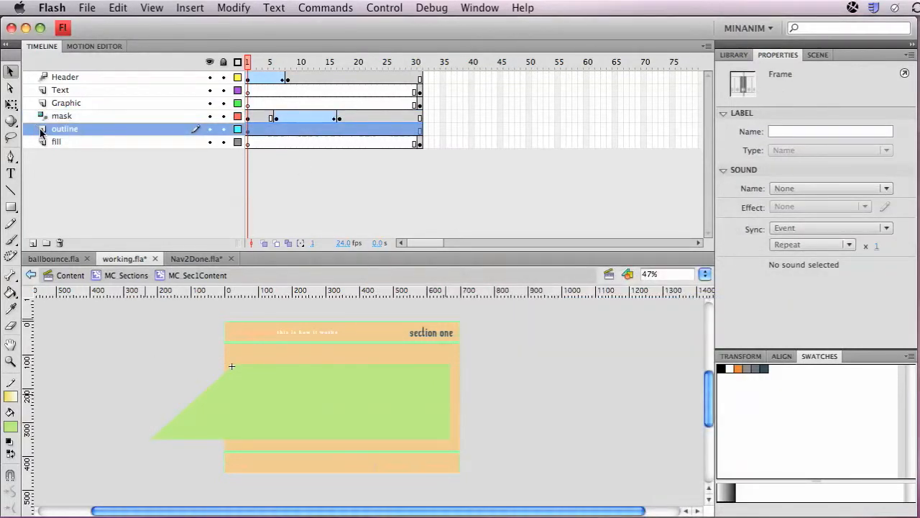
mouse_move(41, 132)
mouse_down()
mouse_move(50, 122)
mouse_move(40, 119)
mouse_up()
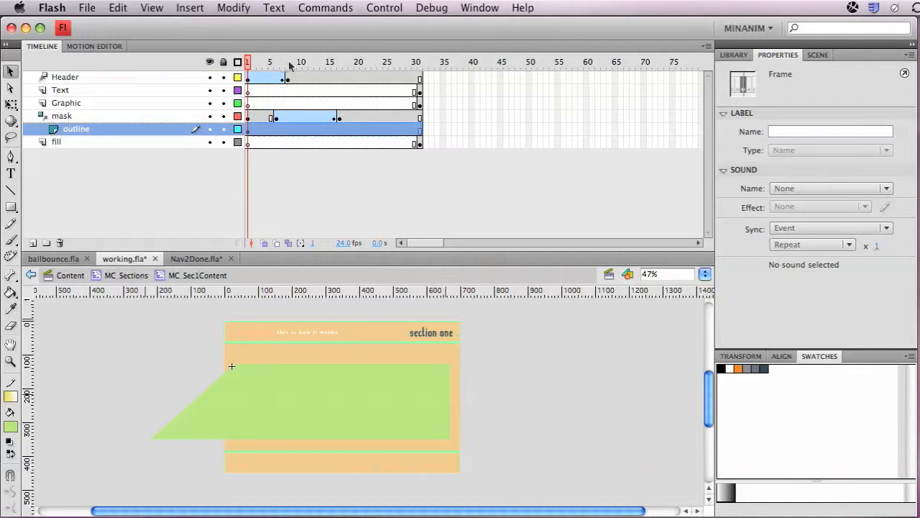
drag(248, 62, 276, 62)
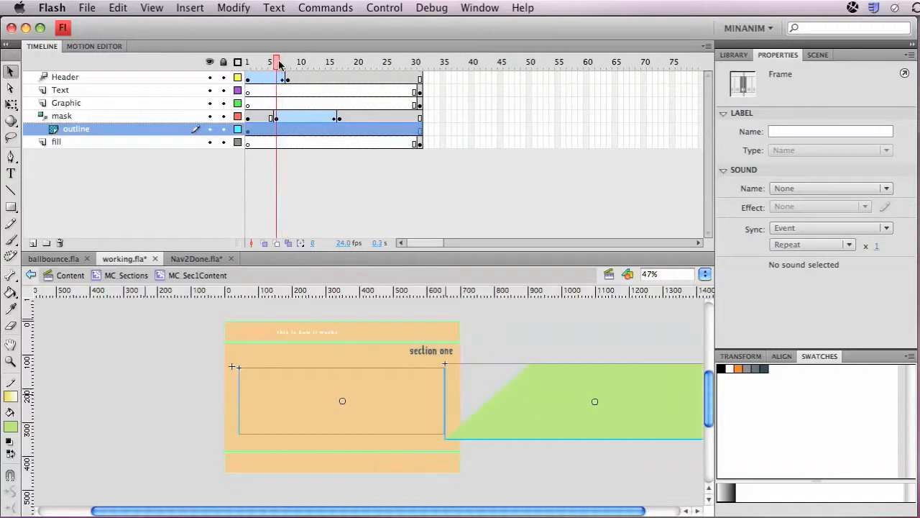
click(222, 116)
click(223, 129)
mouse_move(277, 66)
mouse_down()
mouse_move(247, 63)
mouse_move(292, 65)
mouse_move(265, 64)
mouse_move(275, 61)
mouse_up()
mouse_move(286, 61)
mouse_down()
mouse_move(331, 62)
mouse_move(271, 61)
mouse_up()
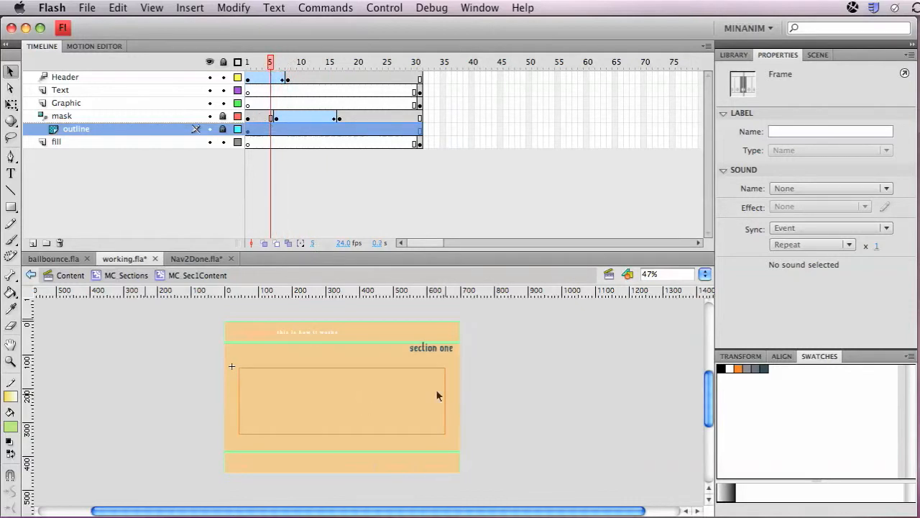
- Unlock the mask and outline layers and shift the boxMask instance of frames 1 to 5 horizontally beyond the outline box's right edge
click(223, 128)
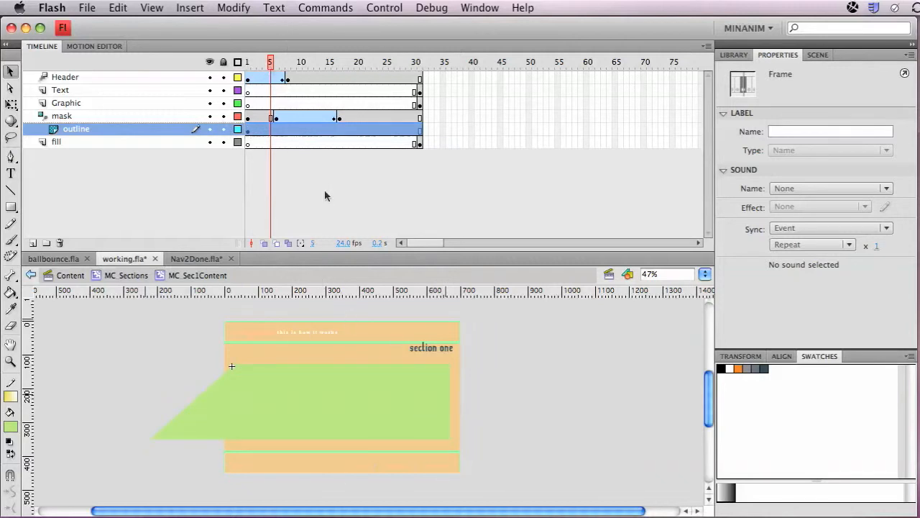
click(331, 431)
drag(306, 420, 595, 424)
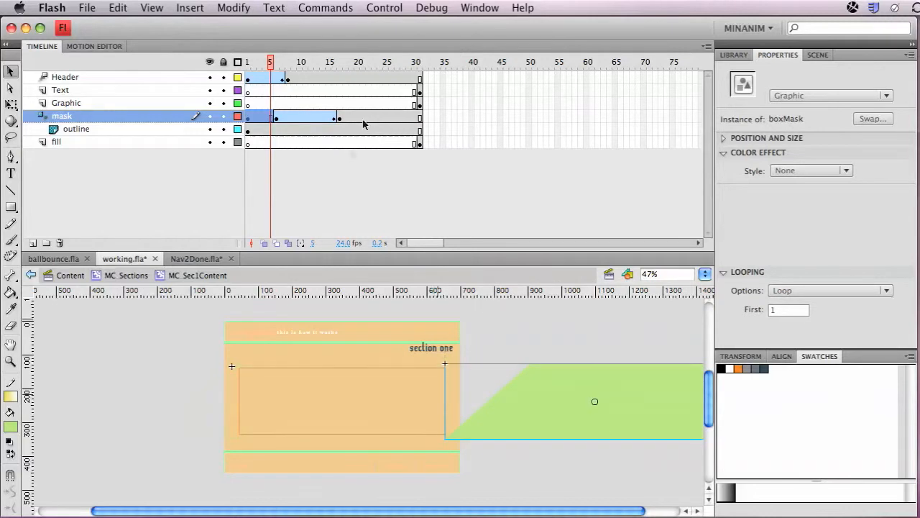
click(266, 62)
drag(267, 65, 368, 63)
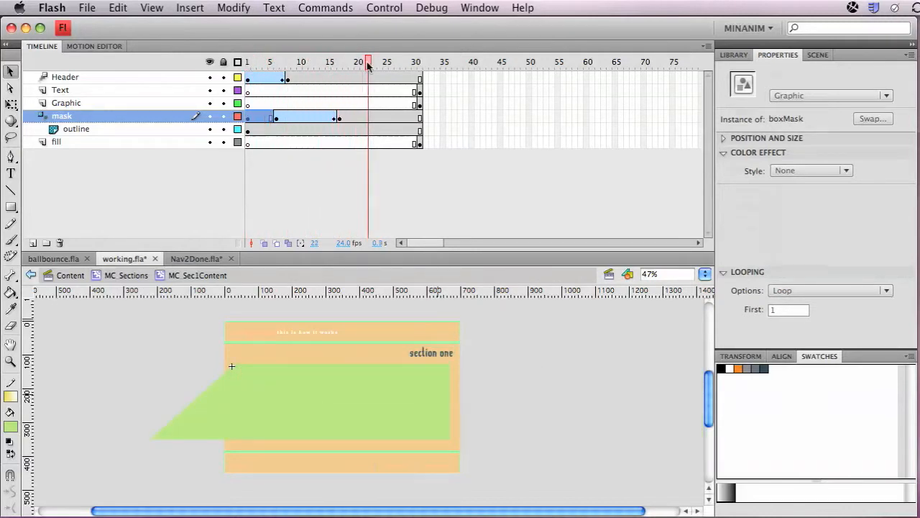
- Lock the mask and outline layers again and scrub from frame 1 through the tween to preview the outline reveal
click(224, 128)
click(223, 116)
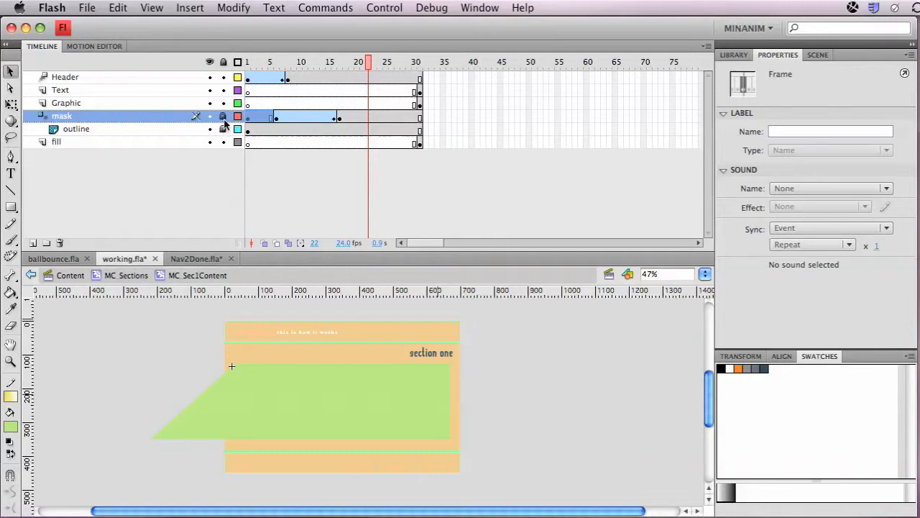
click(248, 62)
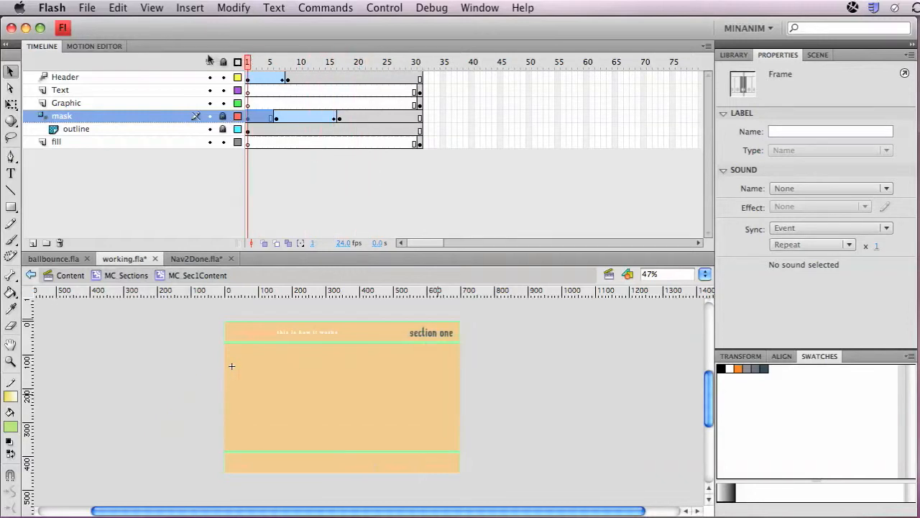
drag(248, 61, 341, 62)
- Move the fill layer's content keyframe to frame 22, shortly after the outline reveal ends
click(376, 397)
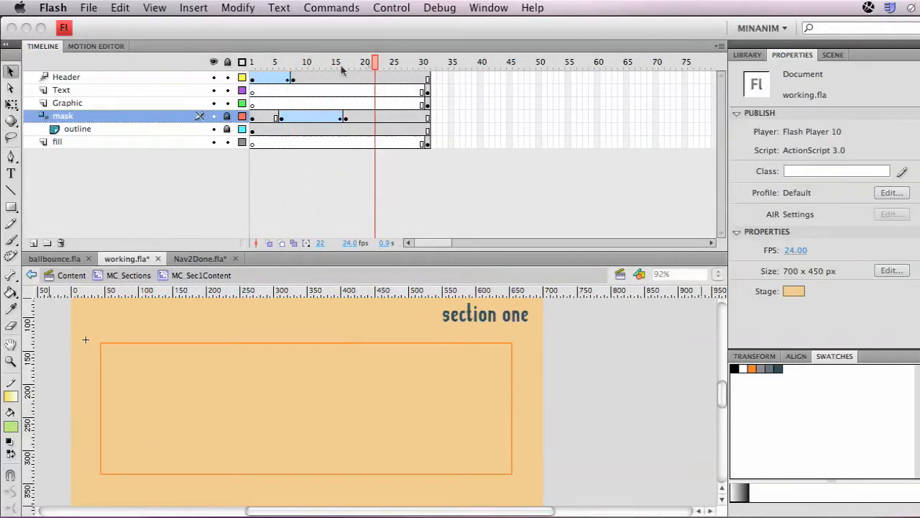
click(373, 63)
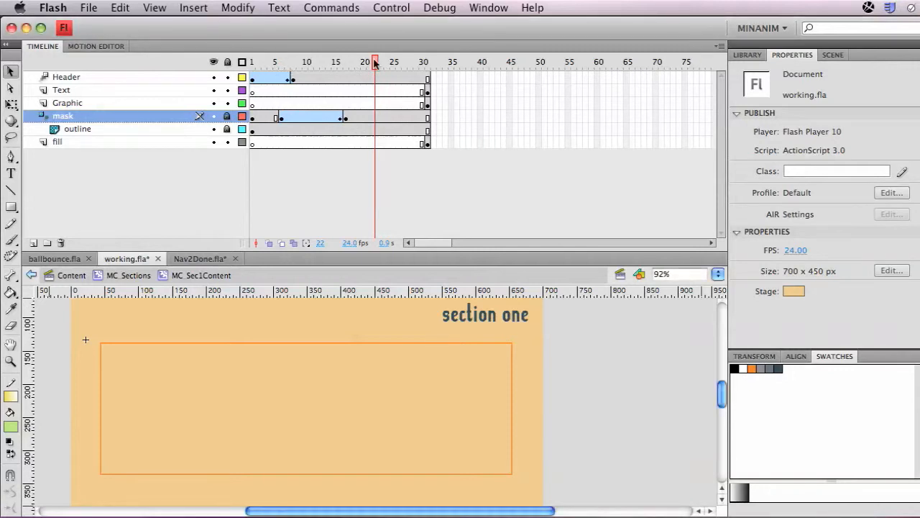
mouse_move(375, 62)
mouse_down()
mouse_move(276, 57)
mouse_move(367, 58)
mouse_up()
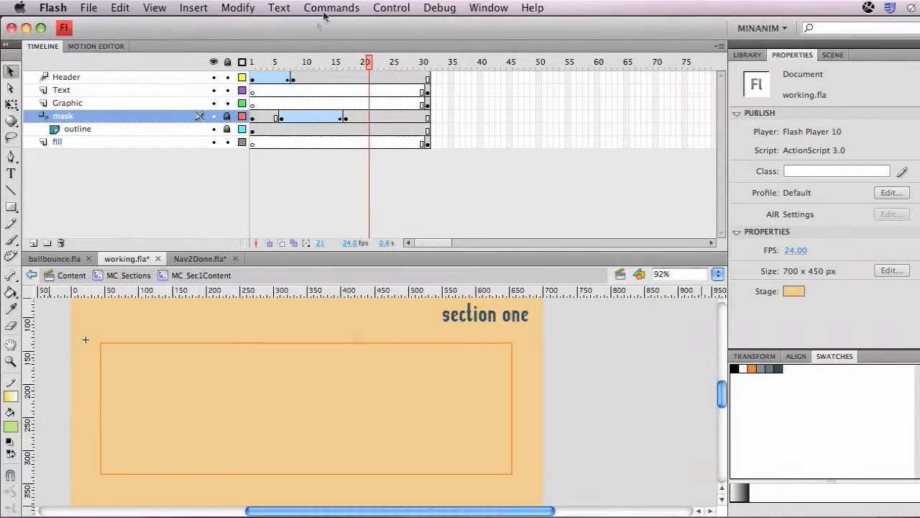
click(427, 144)
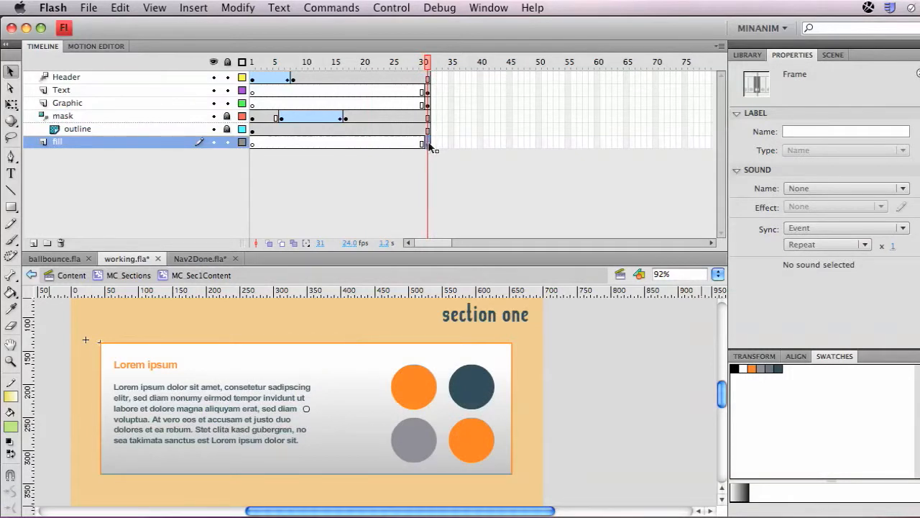
drag(429, 146, 369, 143)
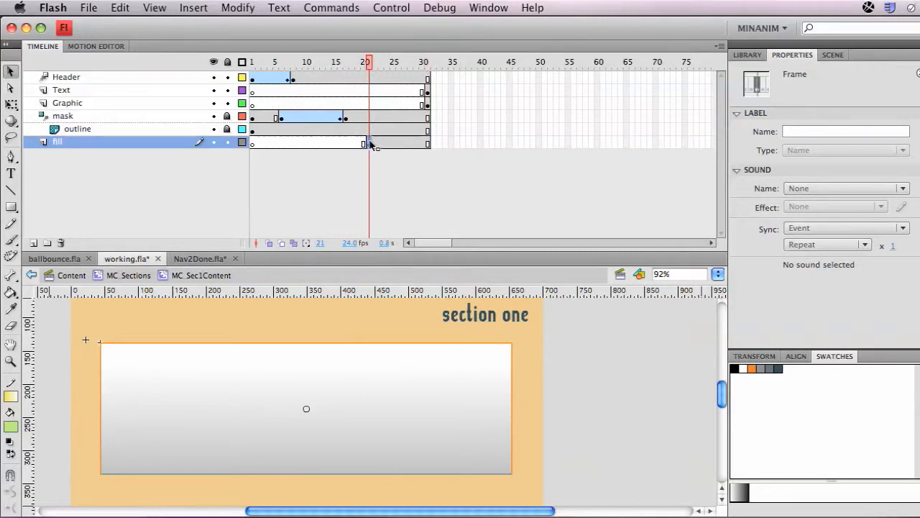
drag(370, 143, 376, 144)
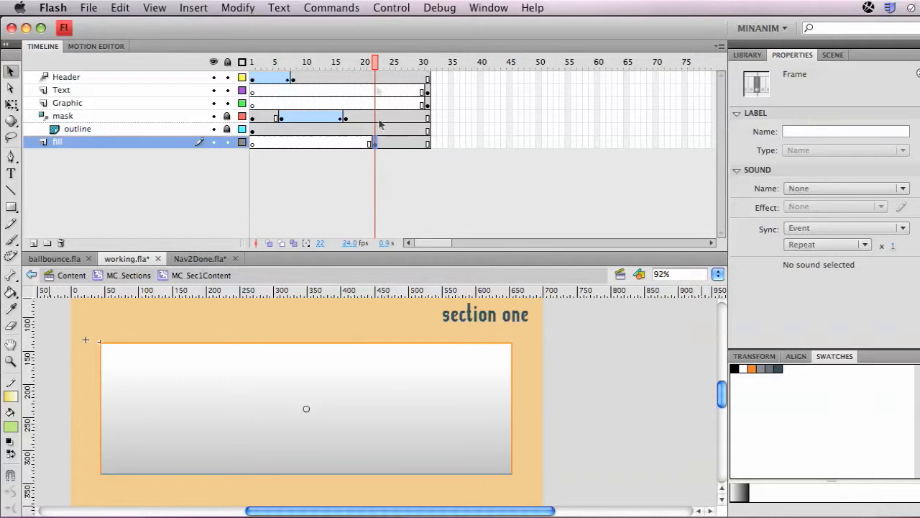
- Insert a keyframe on the fill layer at frame 28 that keeps the gradient fill
drag(375, 64, 411, 66)
click(397, 166)
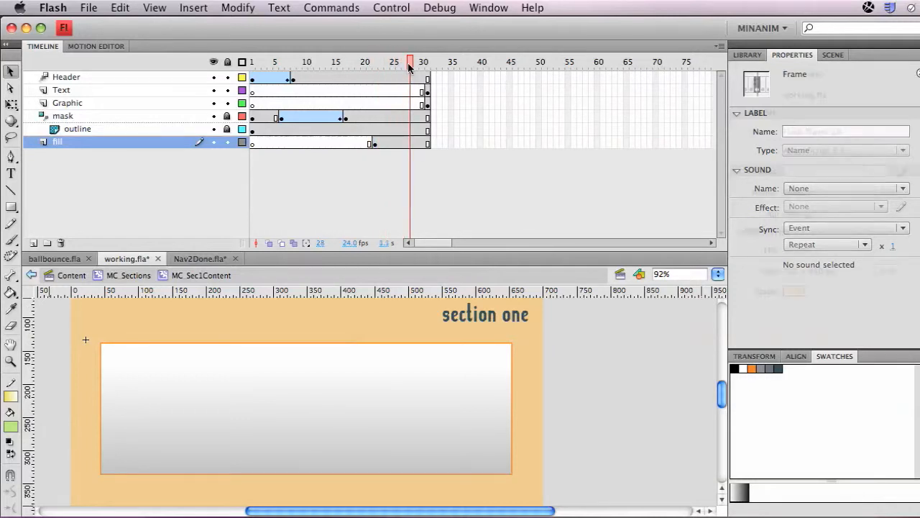
click(410, 144)
key(F7)
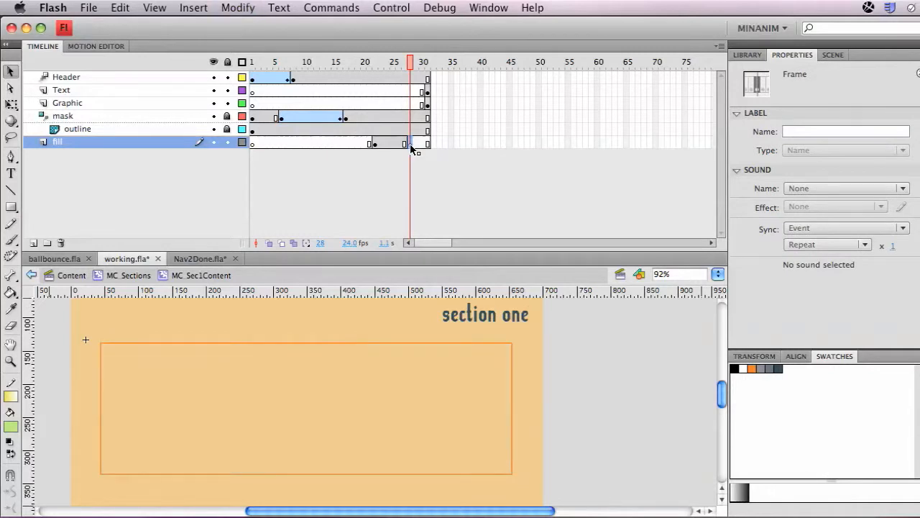
key(super+z)
key(F6)
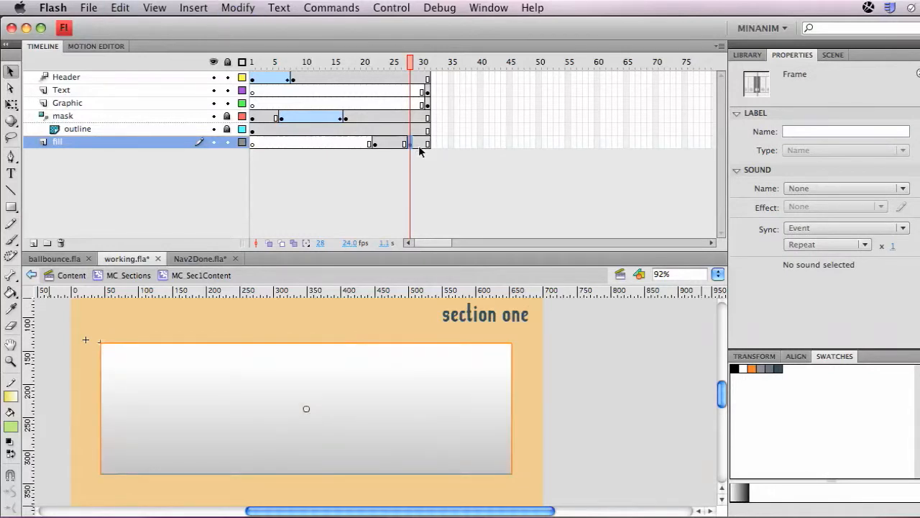
- Create a motion tween on the fill layer between the keyframes at frames 22 and 28
drag(410, 64, 399, 66)
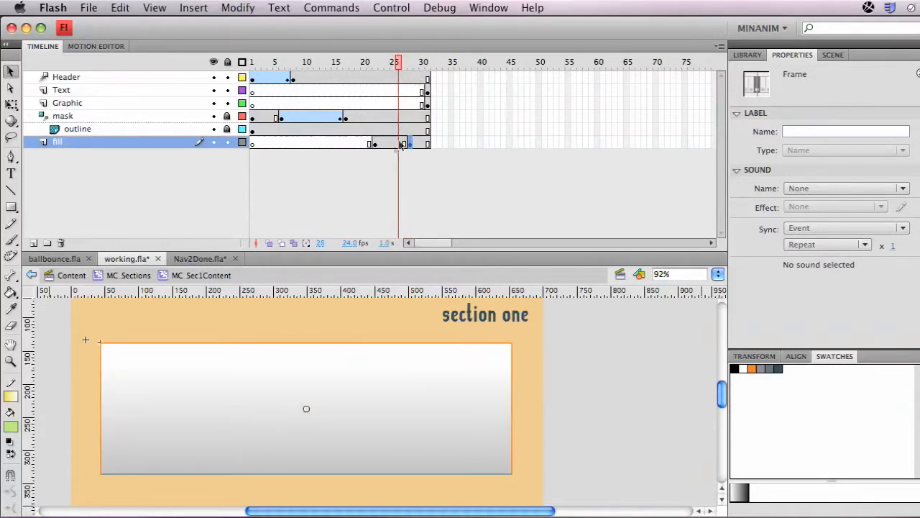
click(393, 144)
right_click(393, 143)
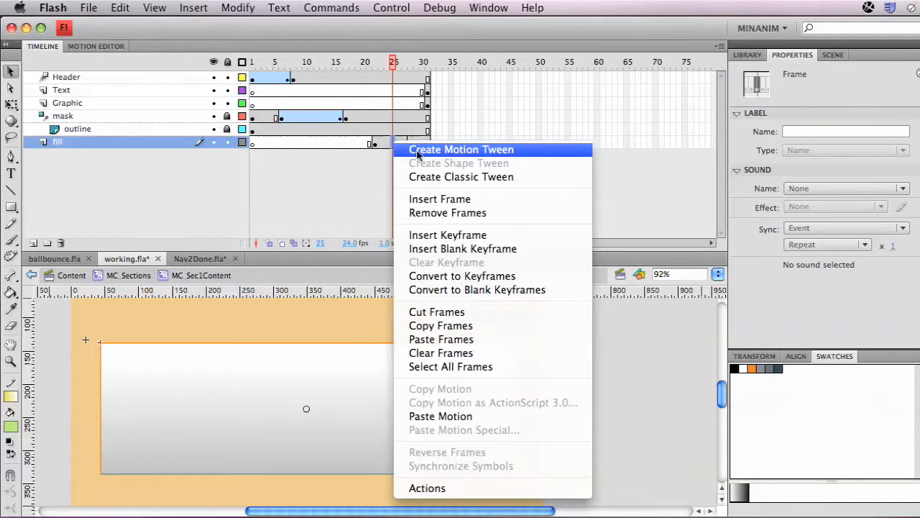
click(418, 147)
- Set the boxFill instance's alpha to 12% at frame 22
drag(394, 63, 374, 64)
click(408, 371)
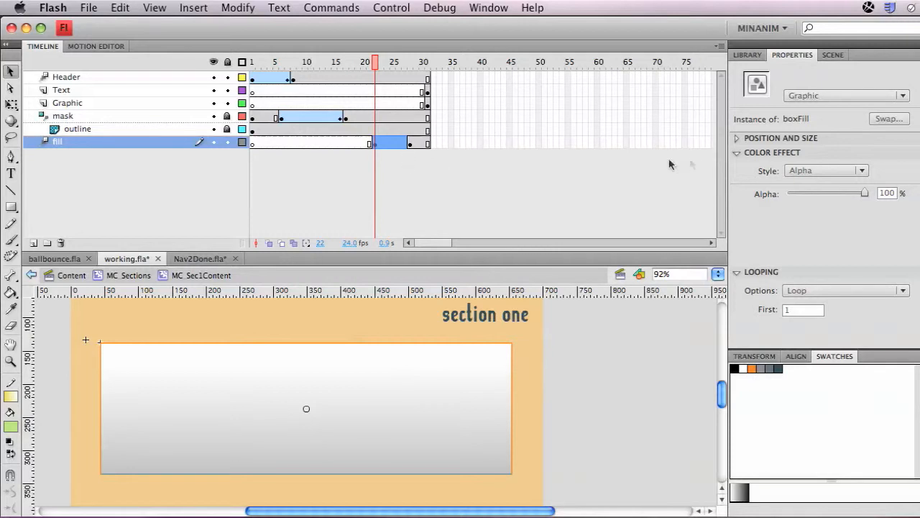
drag(862, 193, 795, 195)
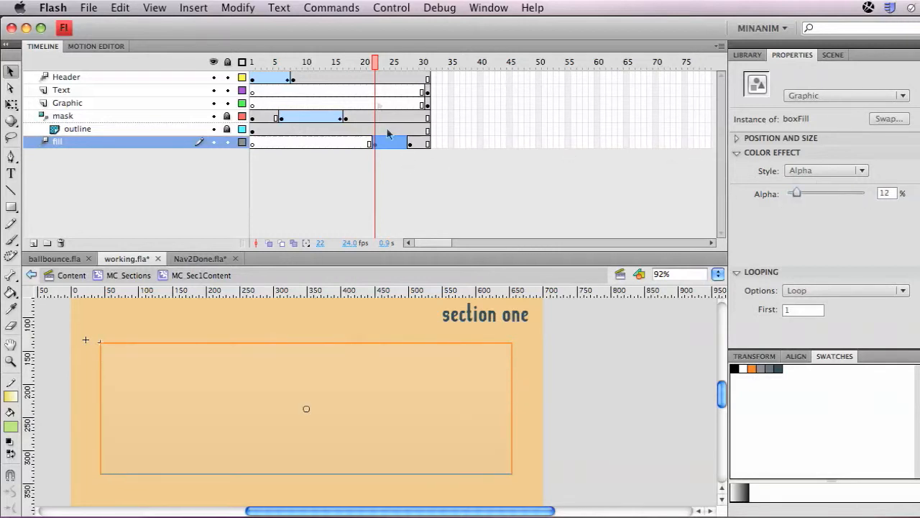
- Set the boxFill instance's alpha to 100% at frame 27 and check the tween's end at frame 28
drag(374, 75, 404, 69)
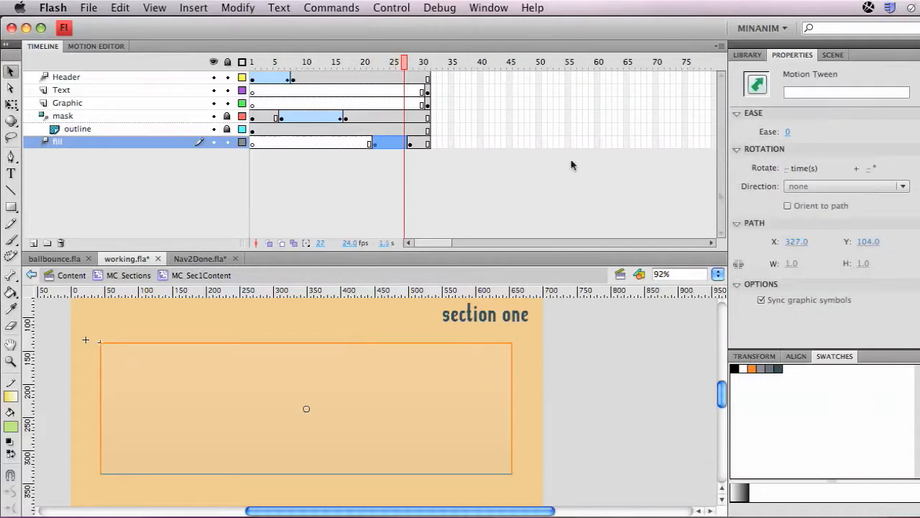
click(470, 427)
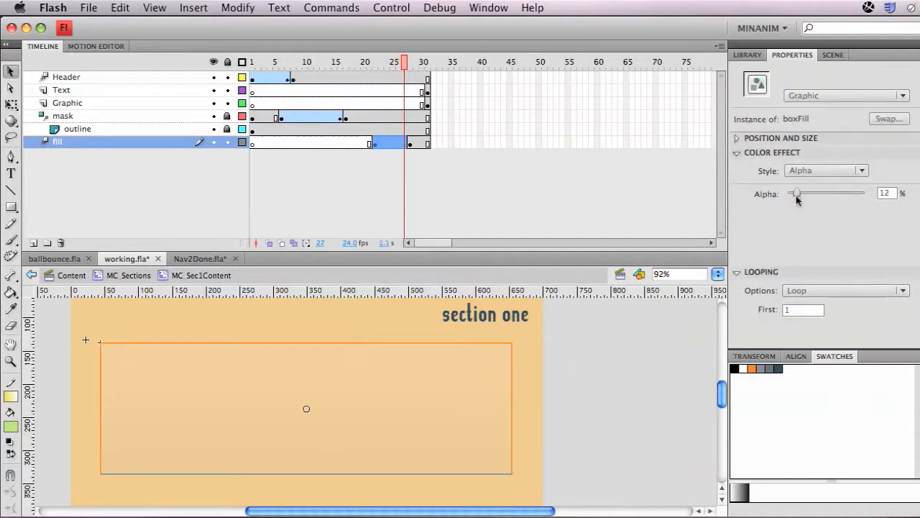
drag(798, 195, 893, 192)
mouse_move(404, 63)
mouse_down()
mouse_move(364, 63)
mouse_move(421, 64)
mouse_move(411, 63)
mouse_up()
click(411, 63)
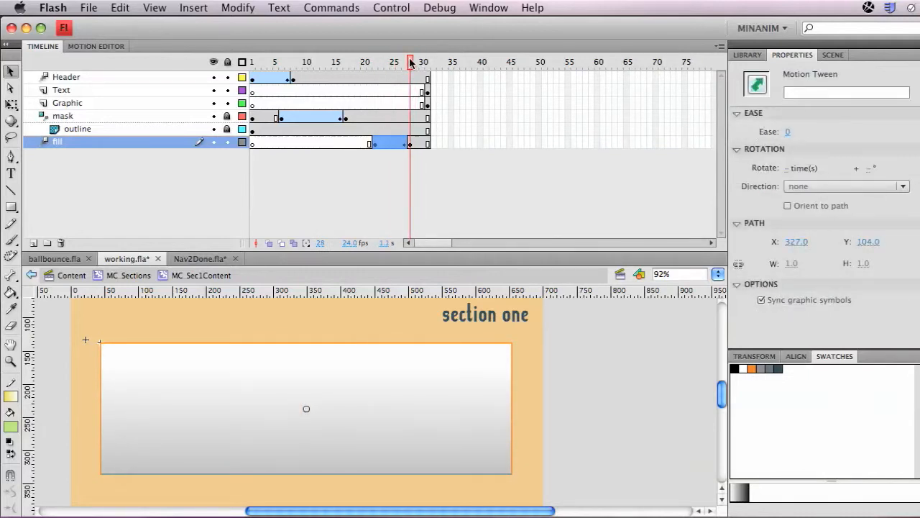
- Insert a keyframe on the fill layer at frame 30 that keeps the gradient fill
click(418, 63)
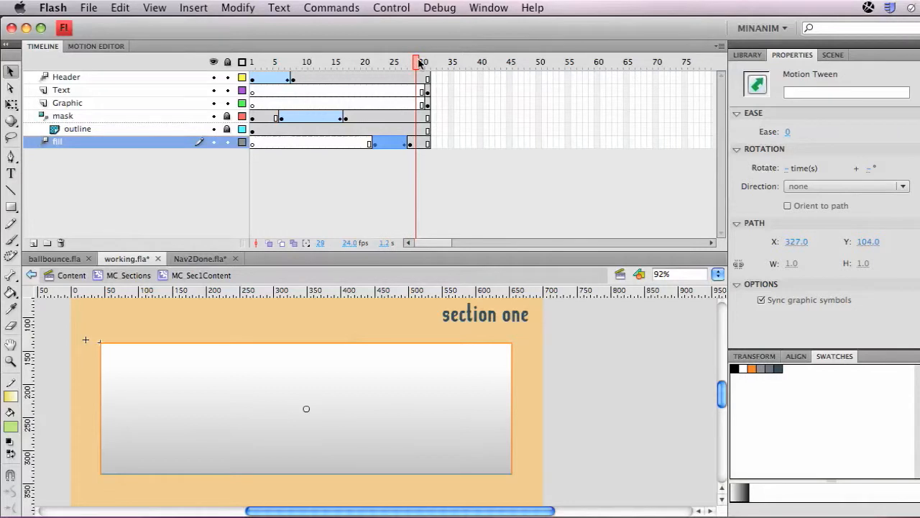
click(421, 65)
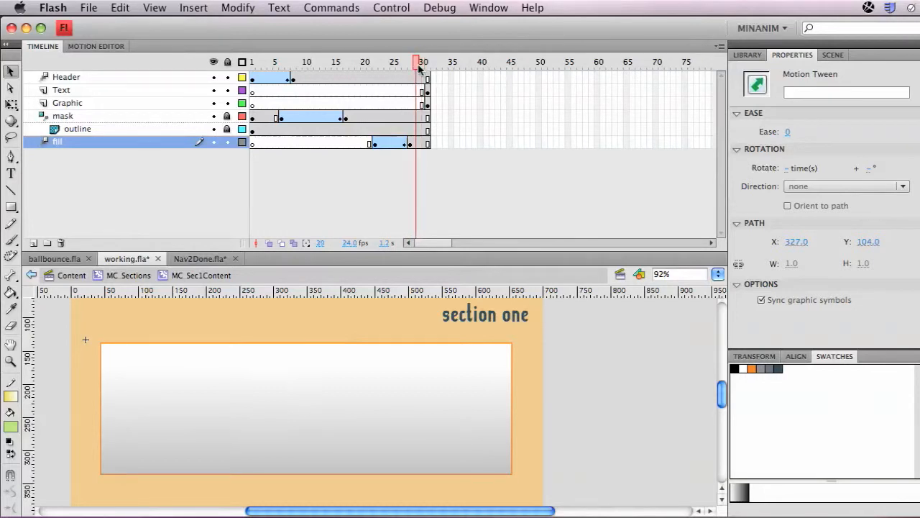
click(421, 161)
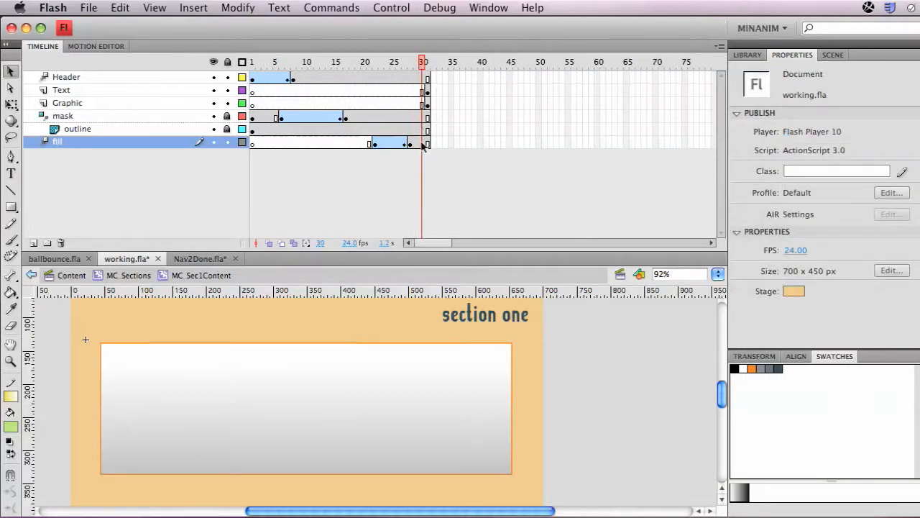
click(422, 144)
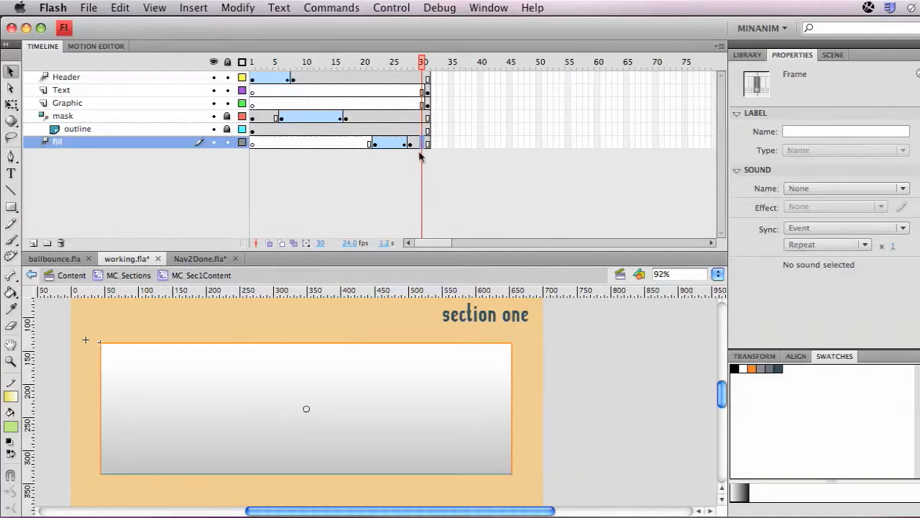
key(F6)
- Set the boxFill instance's alpha to 0% at frame 28 and check the blink through frame 30
click(411, 63)
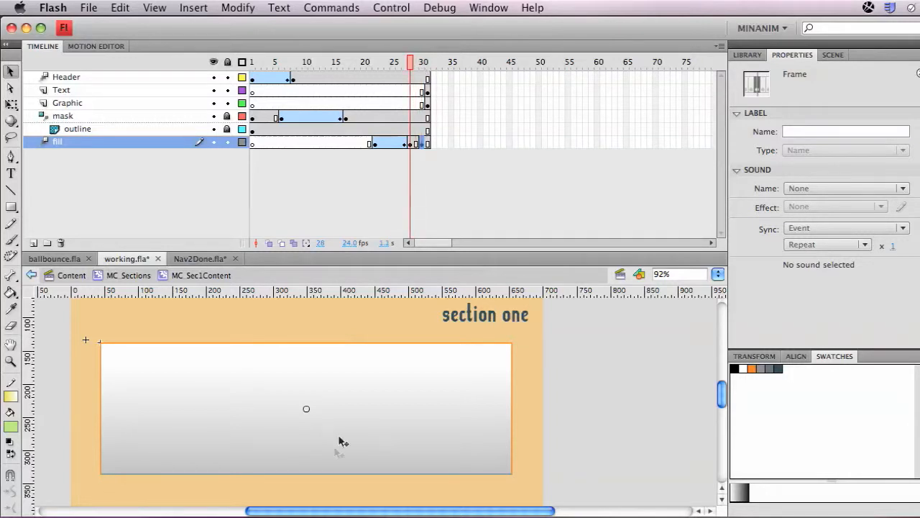
click(369, 429)
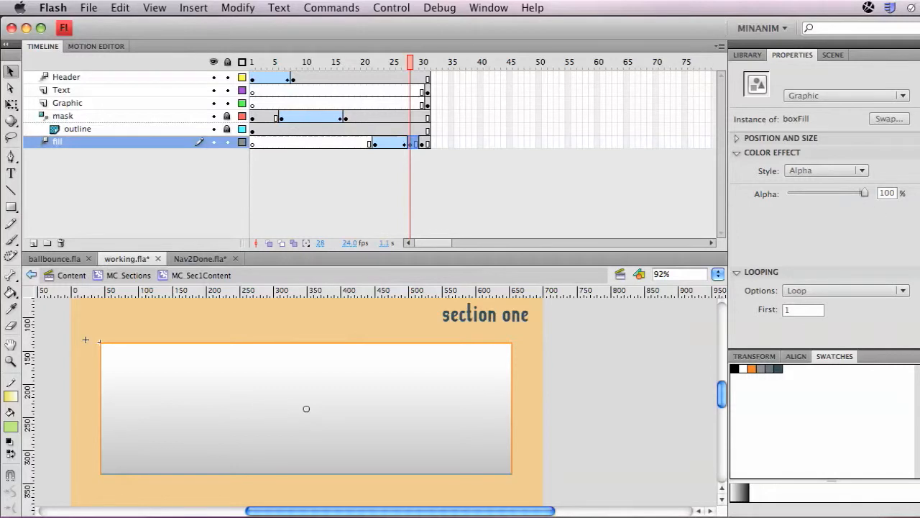
drag(863, 194, 786, 195)
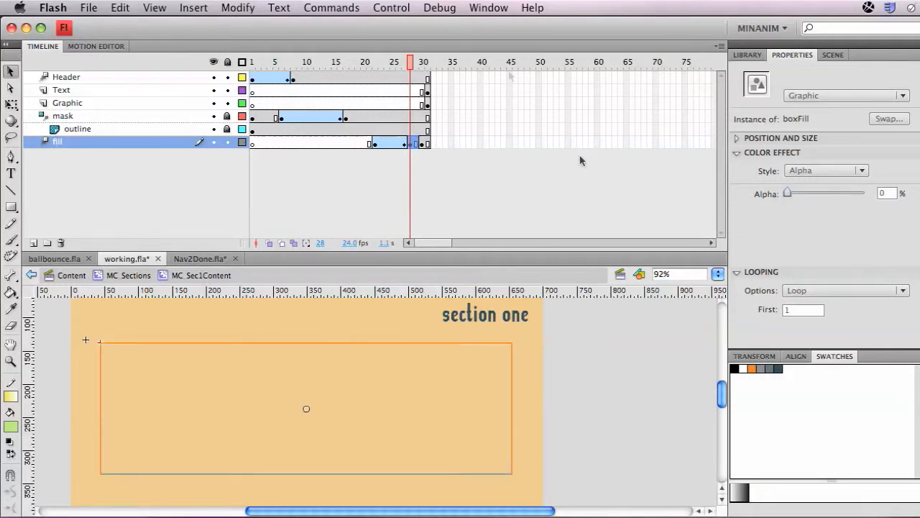
mouse_move(411, 63)
mouse_down()
mouse_move(376, 63)
mouse_move(424, 60)
mouse_up()
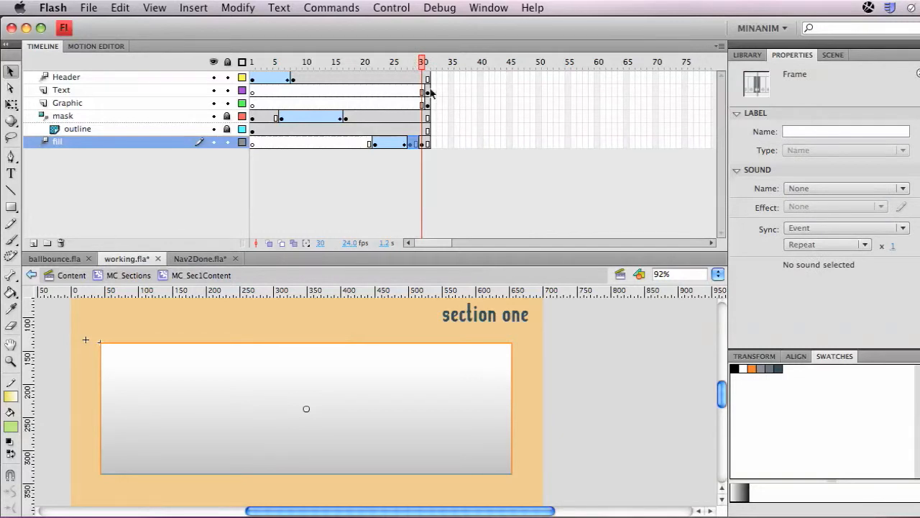
- Move the starting keyframes of the Graphic and Text layers one frame earlier, to frame 30
click(428, 92)
click(429, 105)
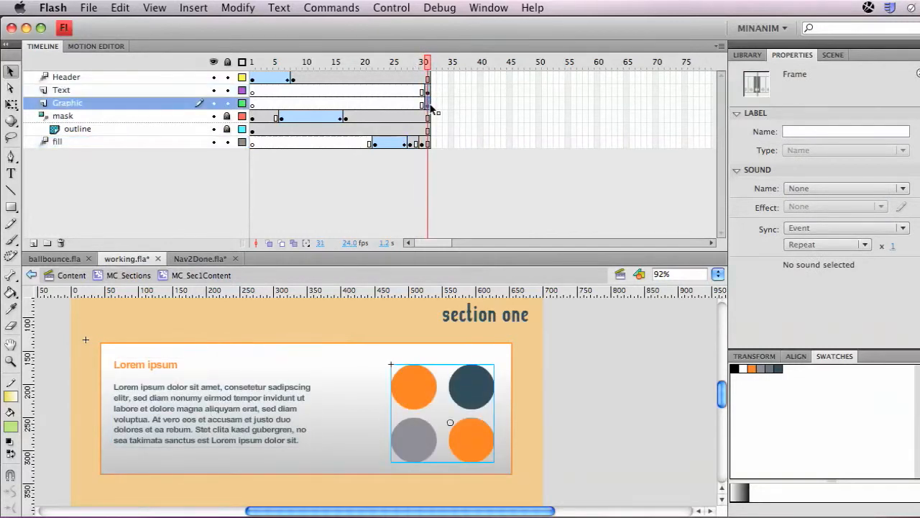
click(424, 104)
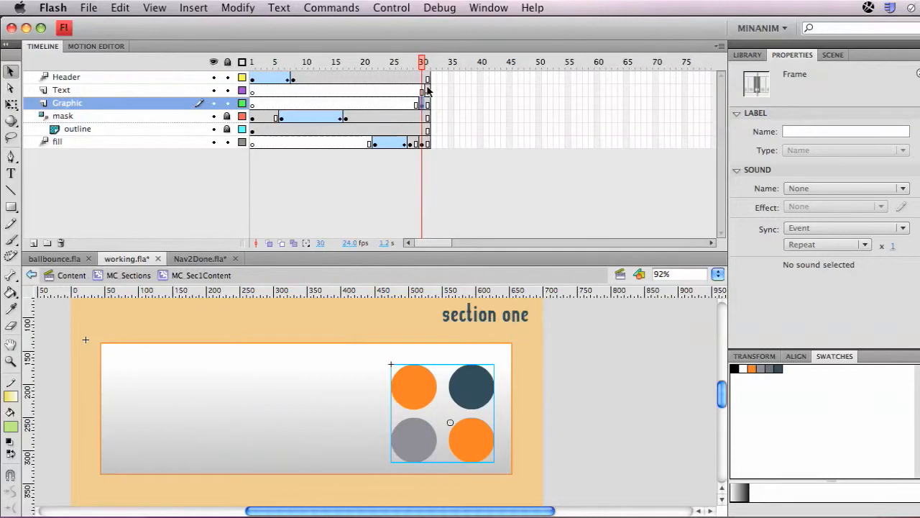
click(429, 92)
mouse_move(424, 62)
mouse_down()
mouse_move(411, 61)
mouse_move(429, 68)
mouse_up()
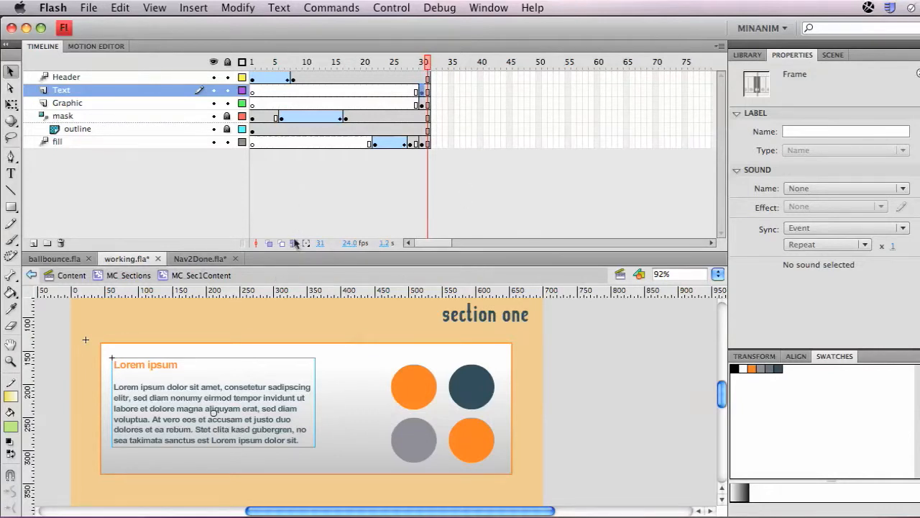
- Enlarge the visible stage area and play the MC Sec1Content animation from frame 1
drag(293, 249, 292, 173)
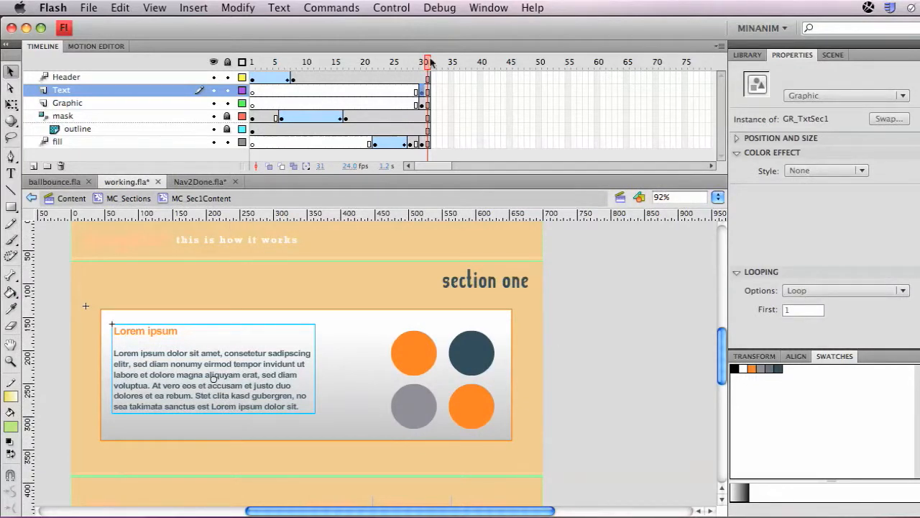
drag(425, 61, 251, 61)
key(Return)
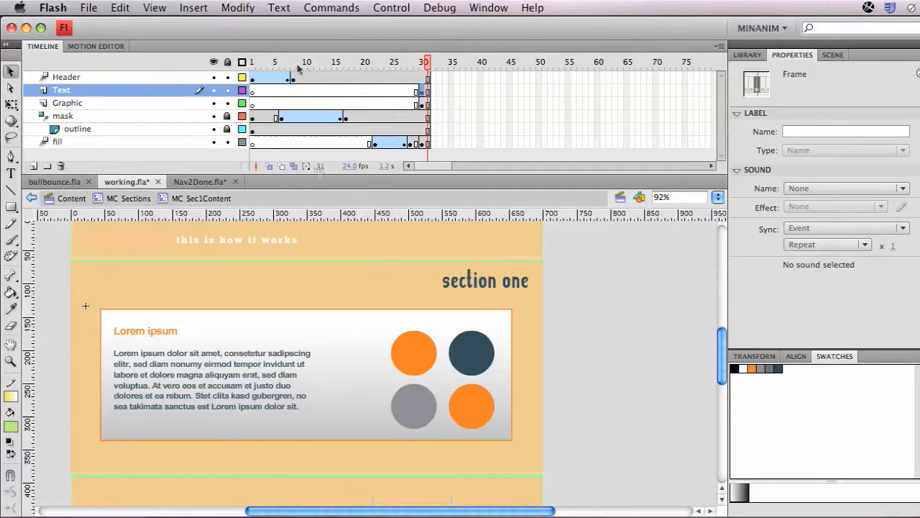
- Return to the MC Sections timeline and examine the content at the section1, section2 and section3 frames
click(140, 205)
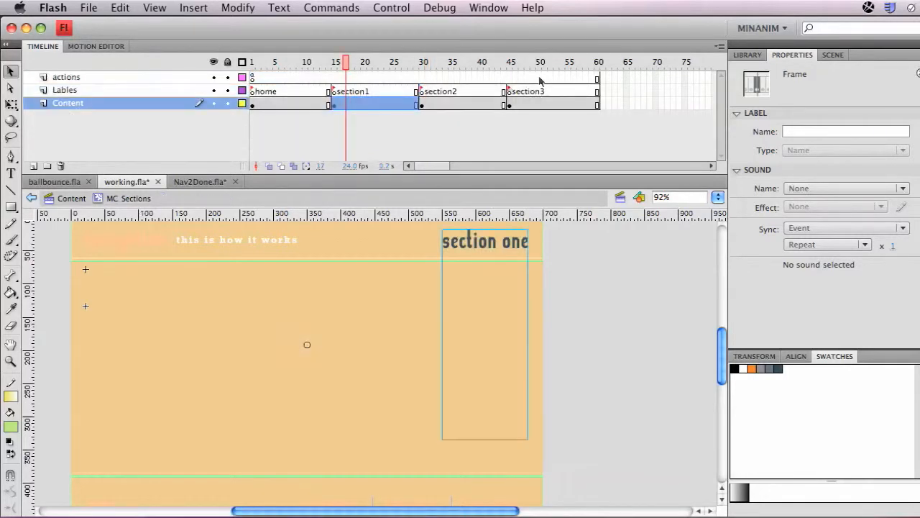
drag(446, 61, 529, 62)
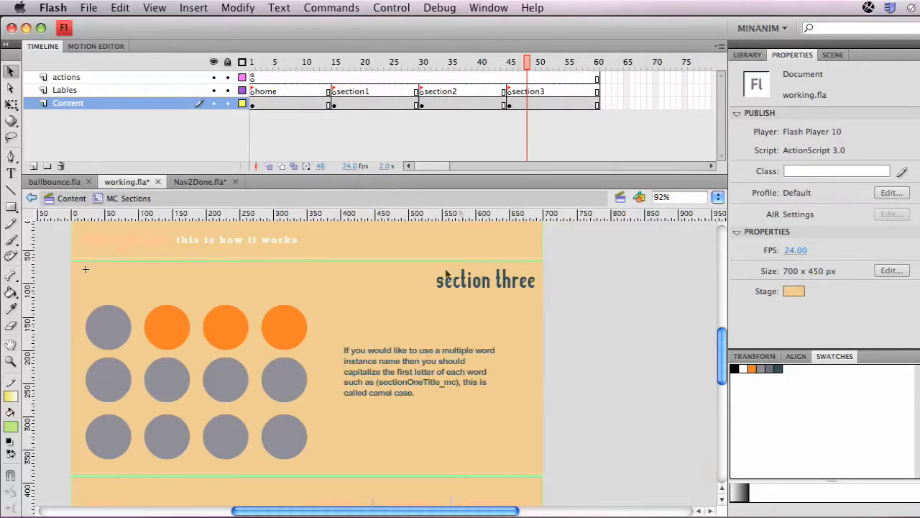
drag(483, 64, 515, 65)
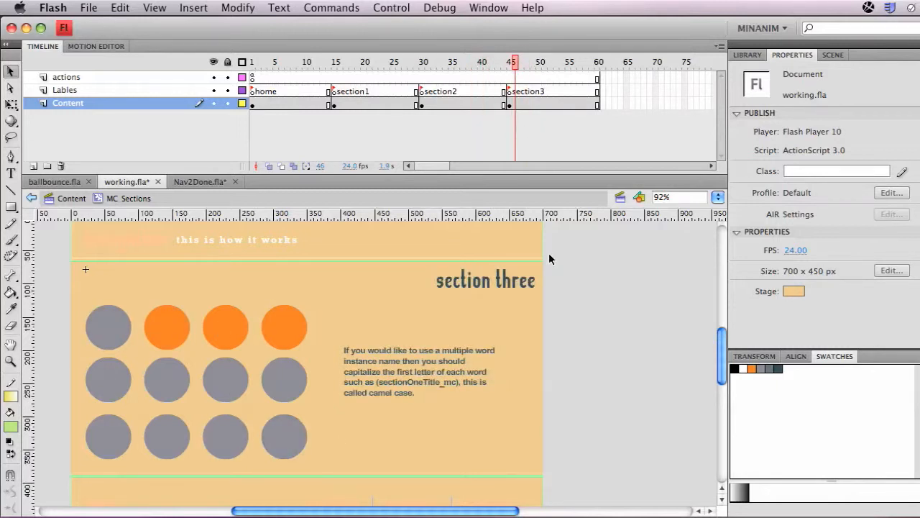
drag(320, 64, 365, 64)
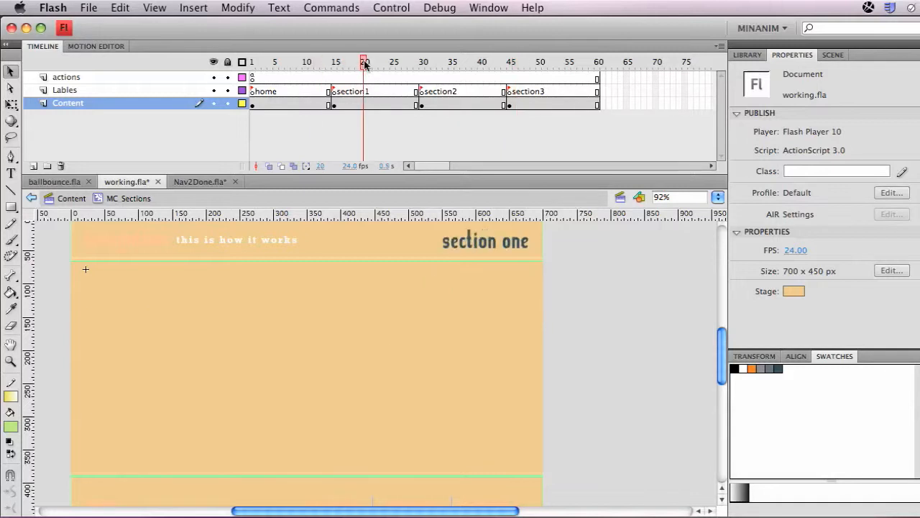
click(456, 63)
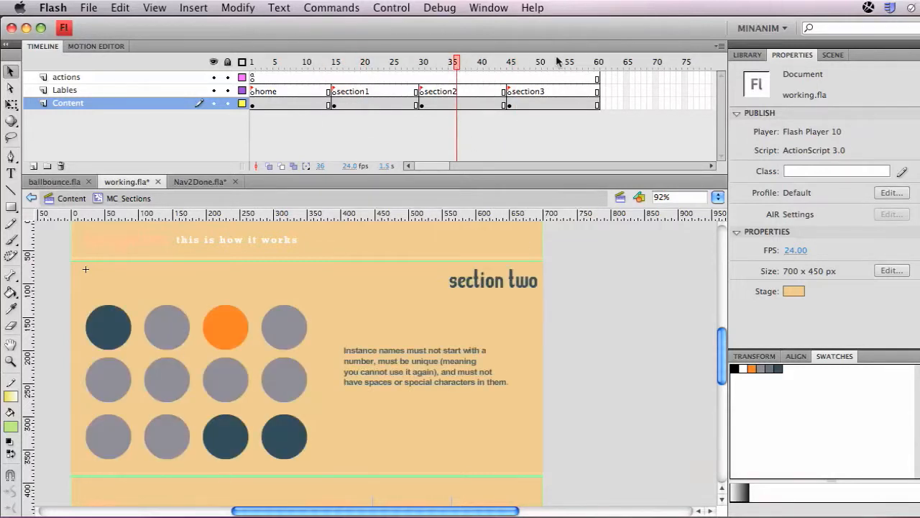
click(520, 64)
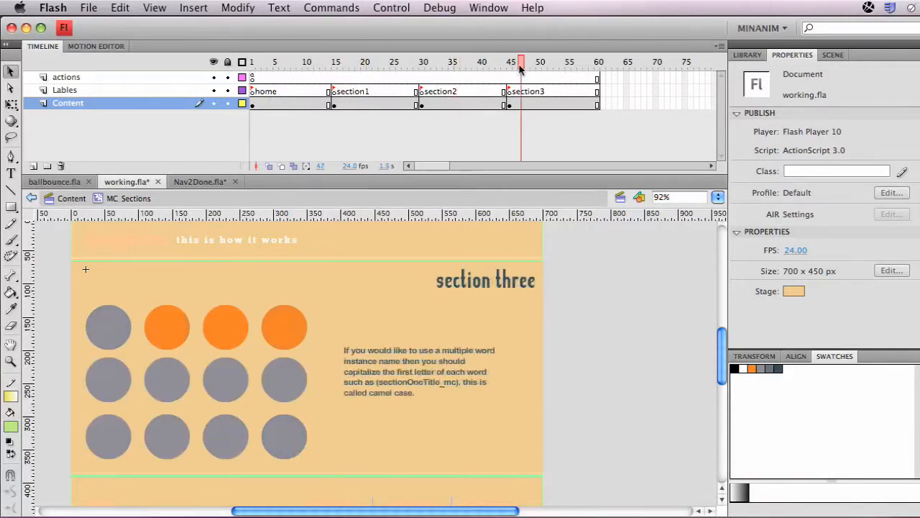